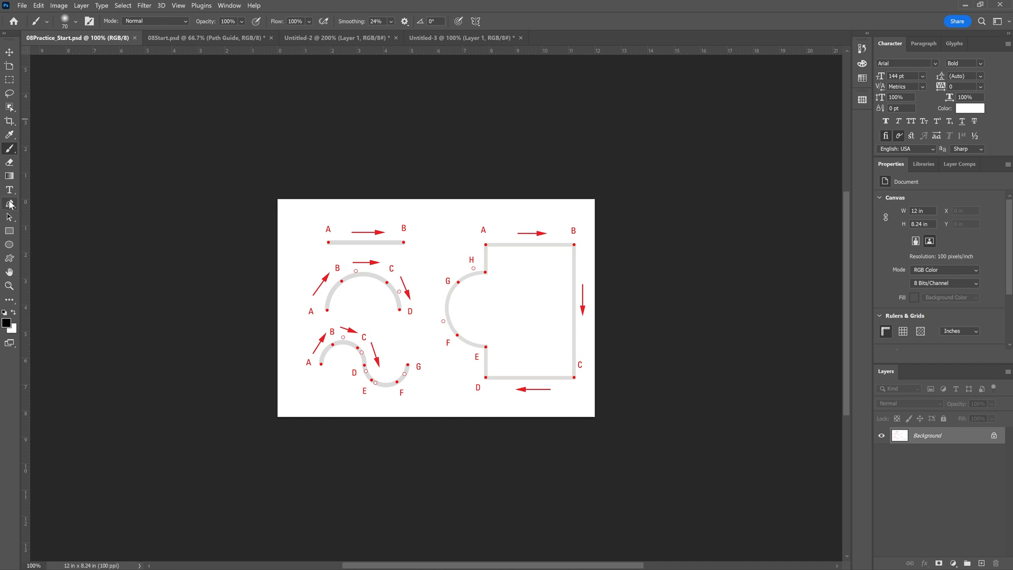
# - Look through the pen tool variants and the Rectangle, Ellipse and Custom Shape tools, ending on the Pen tool
pyautogui.click(10, 205)
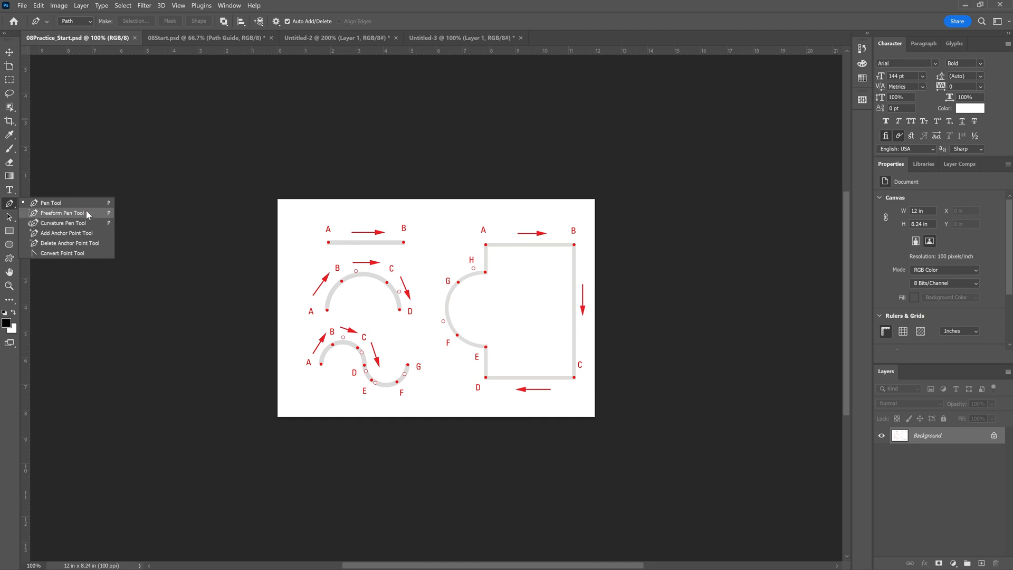
pyautogui.click(12, 233)
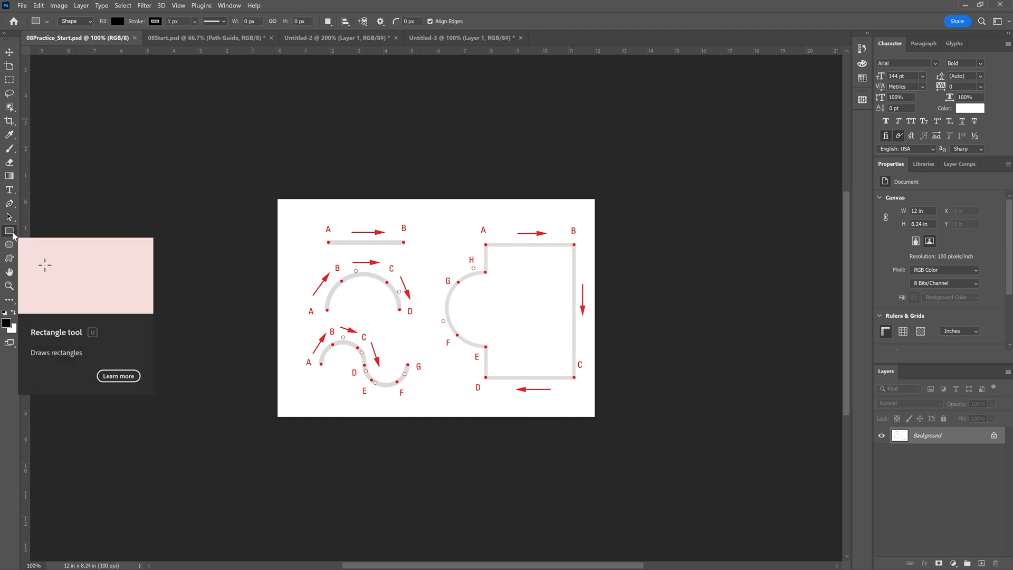
pyautogui.click(9, 245)
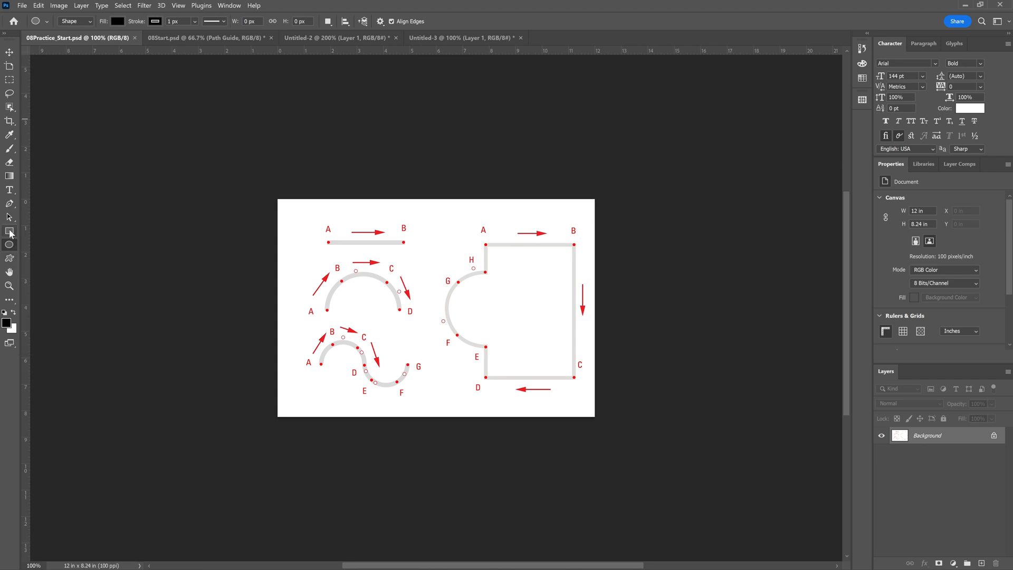
pyautogui.click(9, 258)
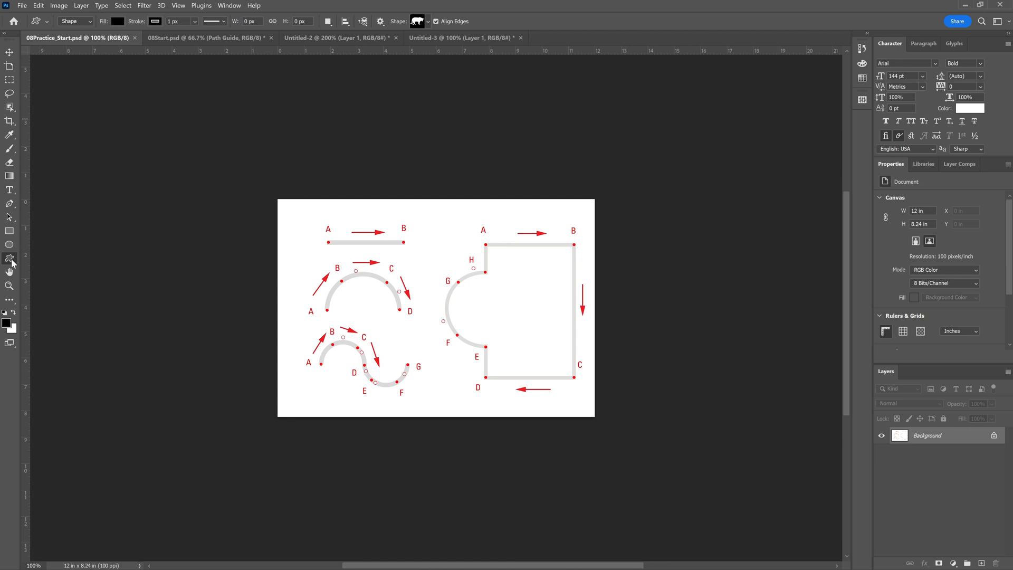
pyautogui.click(10, 204)
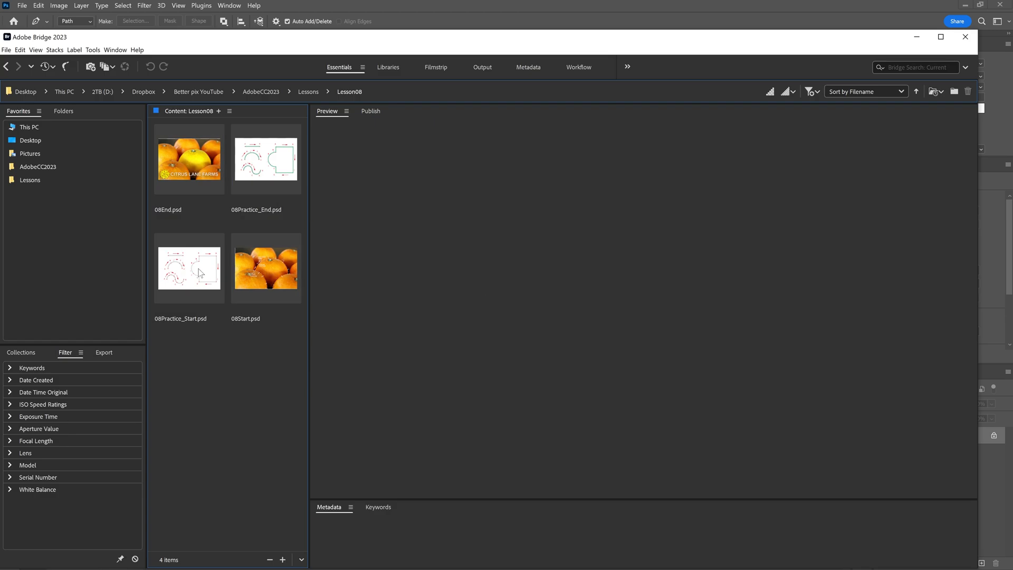
# - Preview 08Practice_Start.psd, 08Practice_End.psd, 08Start.psd and 08End.psd in Adobe Bridge, and return to Photoshop
pyautogui.click(211, 264)
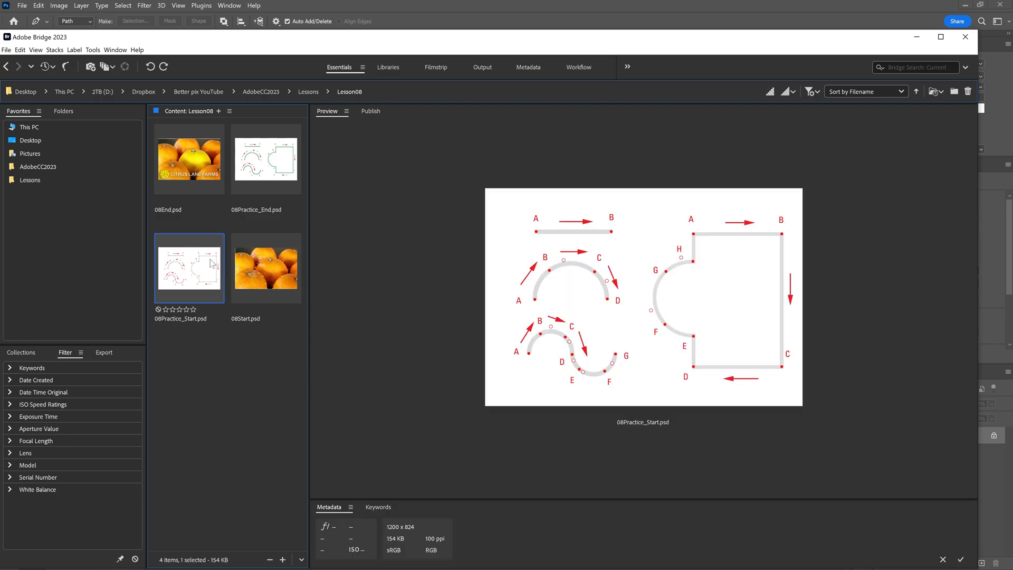
pyautogui.click(277, 157)
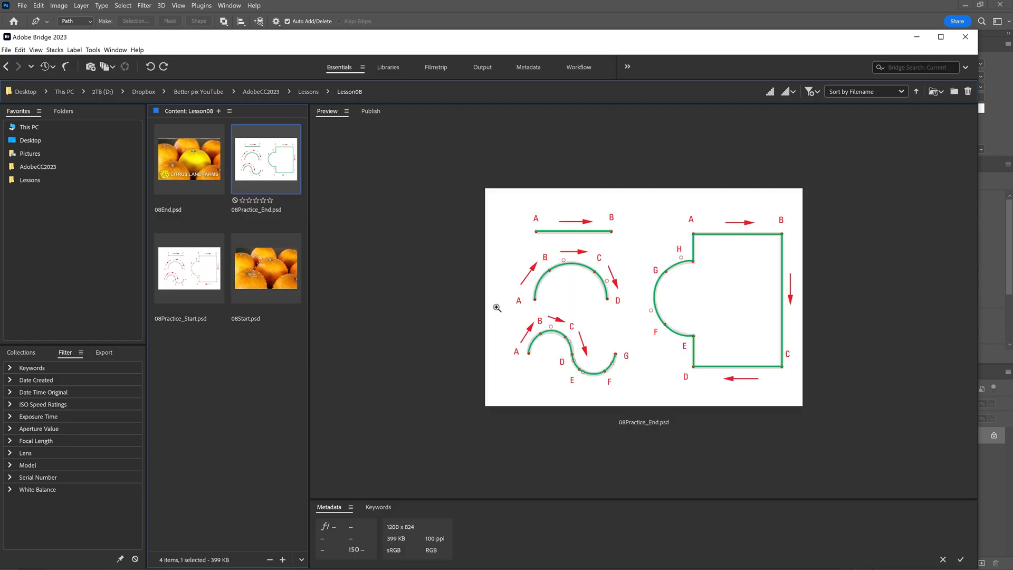
pyautogui.click(285, 274)
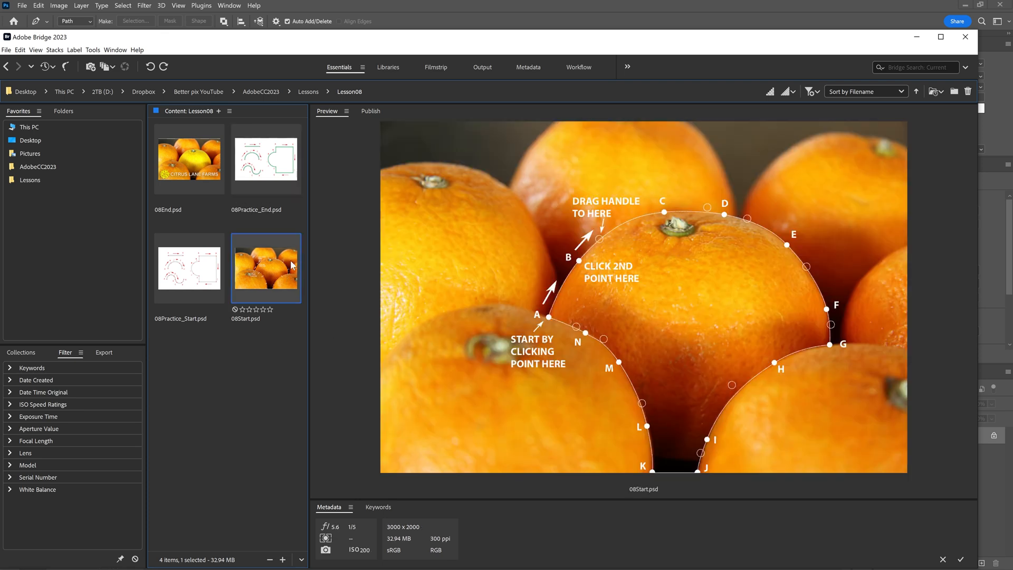
pyautogui.click(192, 166)
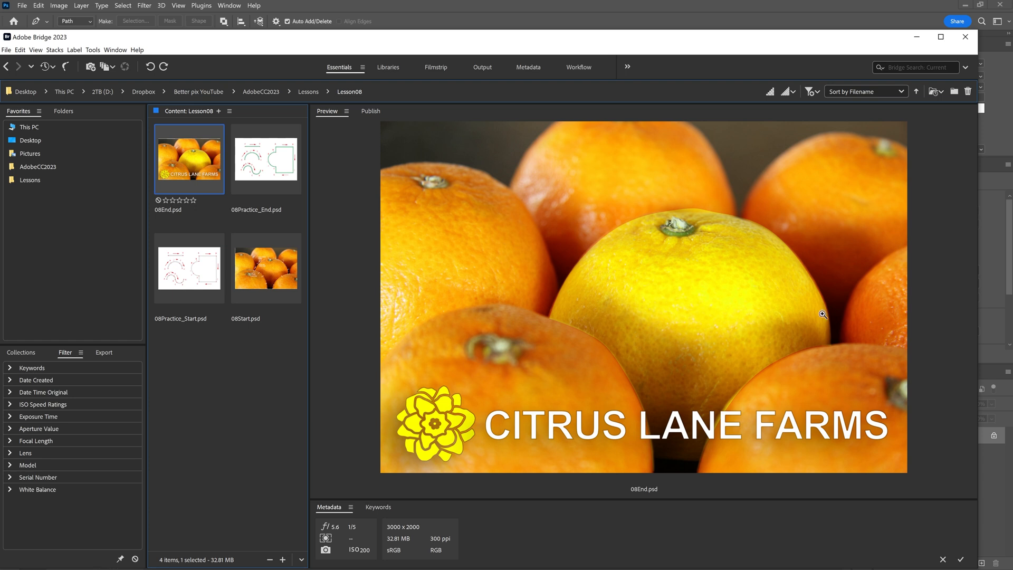
pyautogui.click(489, 9)
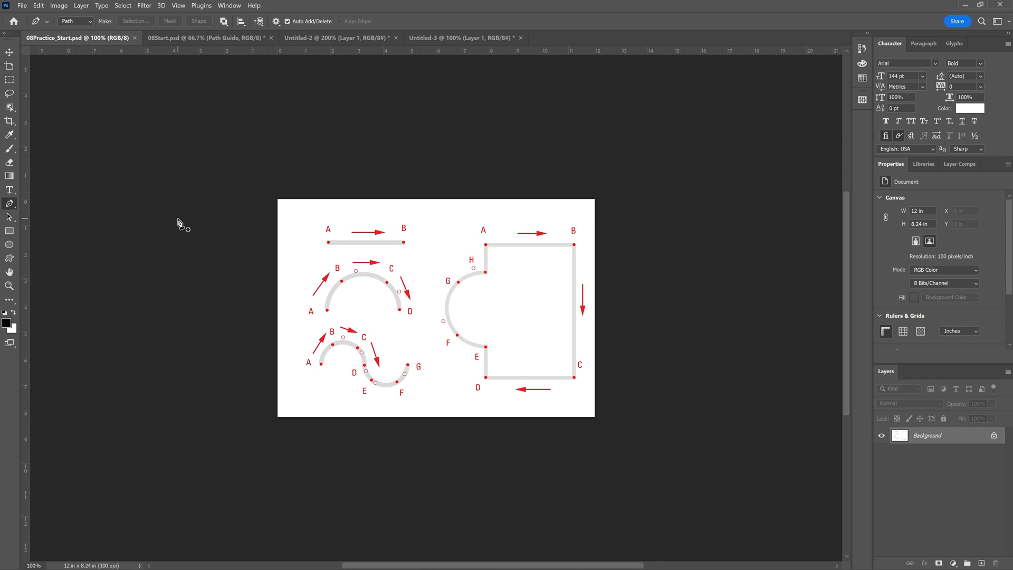
# - Draw a straight path with the Pen tool from point A to point B along the horizontal guide line
pyautogui.rightClick(10, 204)
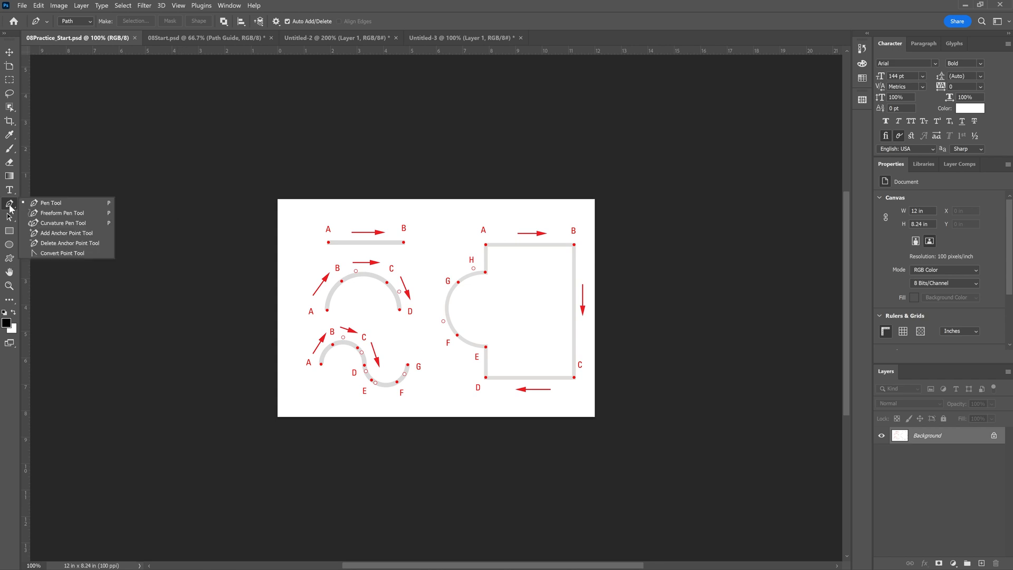
pyautogui.click(56, 202)
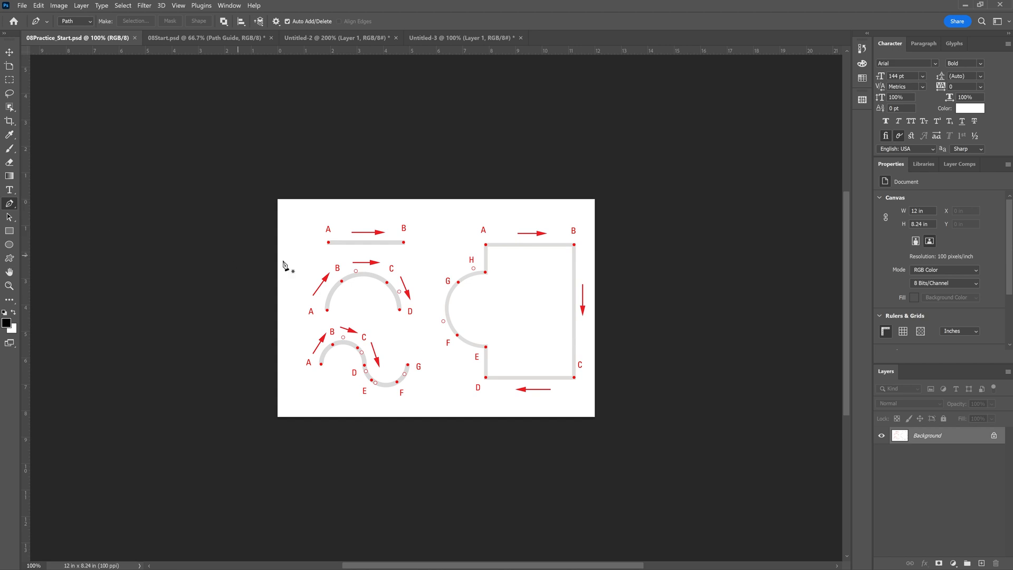
pyautogui.click(328, 242)
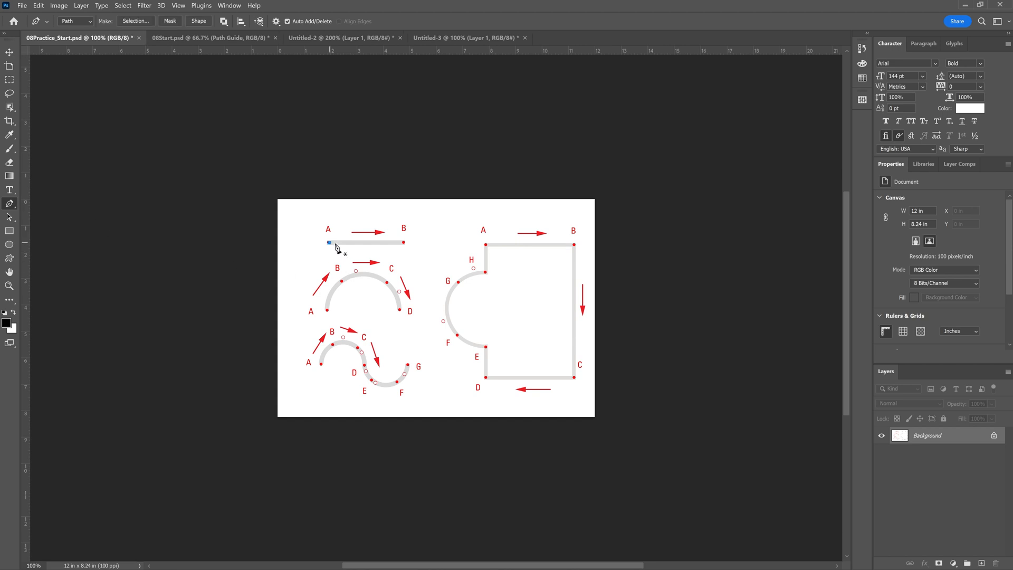
pyautogui.click(403, 243)
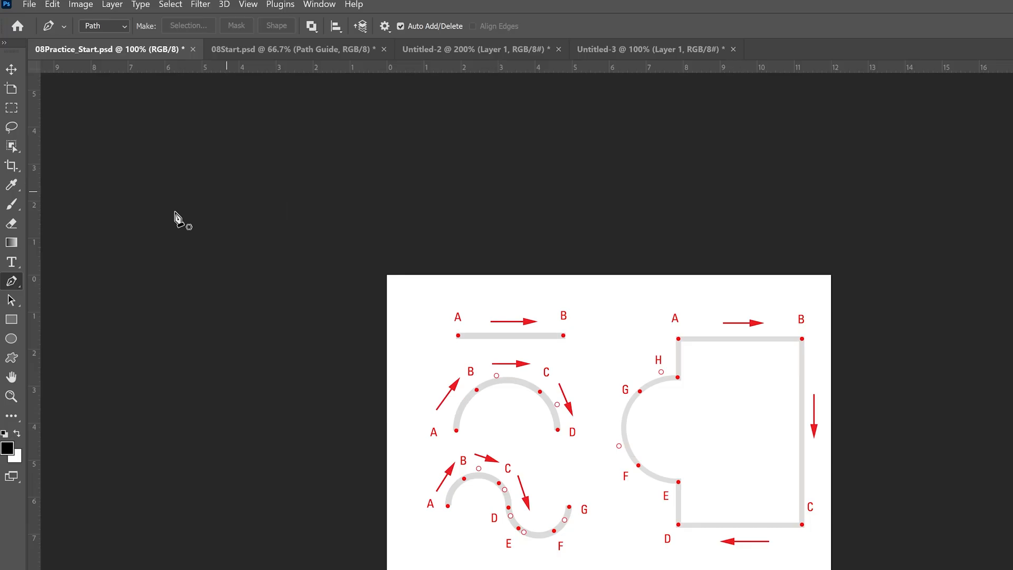
# - Choose the Pen tool and set its drawing mode to Shape
pyautogui.rightClick(10, 286)
pyautogui.click(47, 285)
pyautogui.click(137, 30)
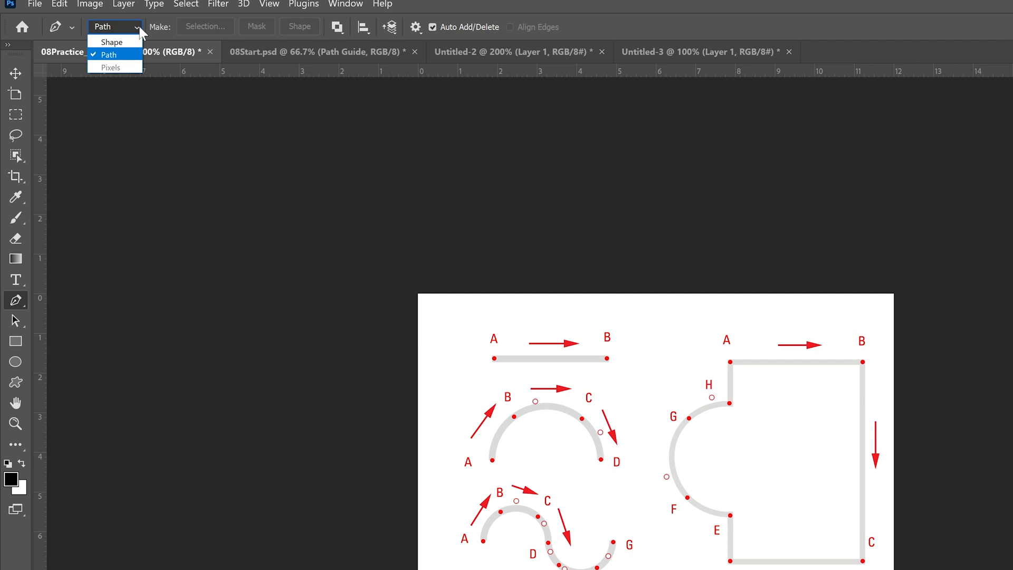
pyautogui.click(116, 42)
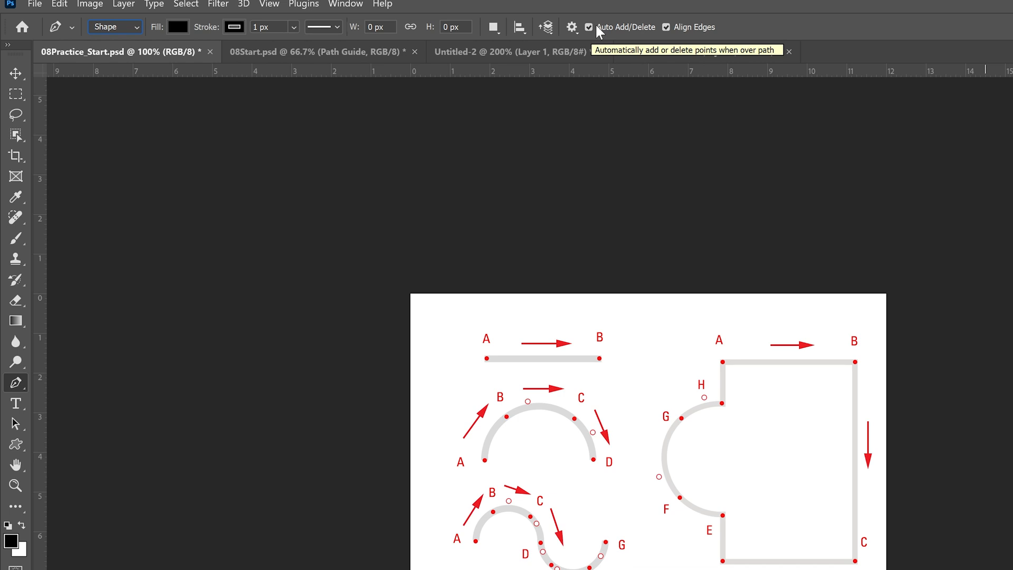
# - Set the shape stroke color to green from the recently used colors
pyautogui.click(234, 27)
pyautogui.click(434, 138)
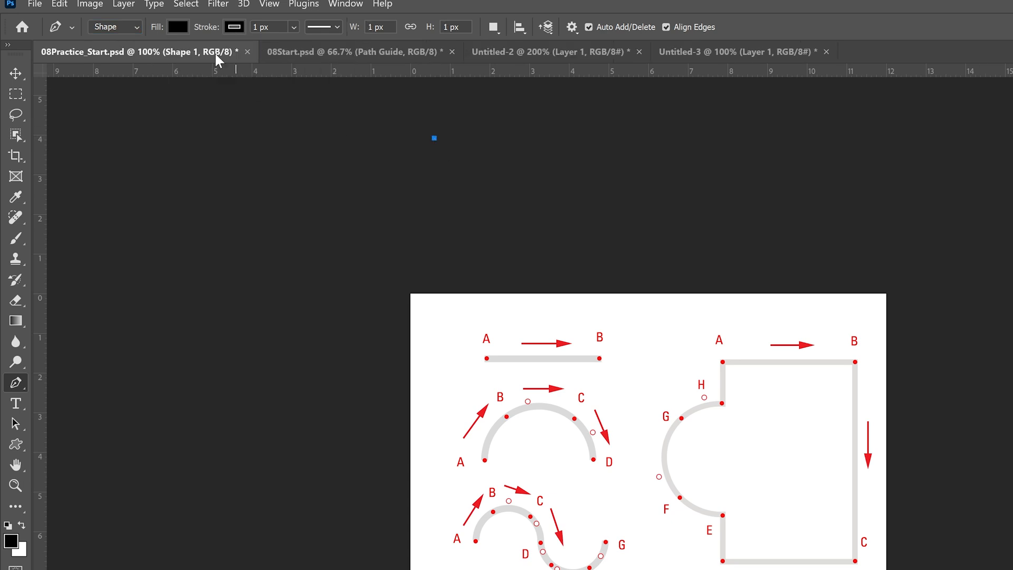
pyautogui.click(242, 29)
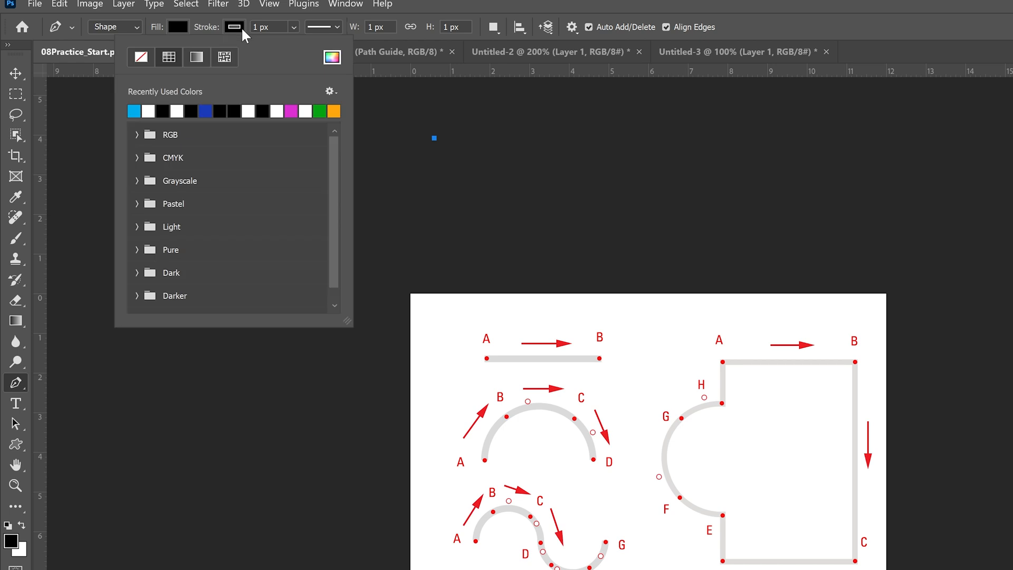
pyautogui.click(319, 110)
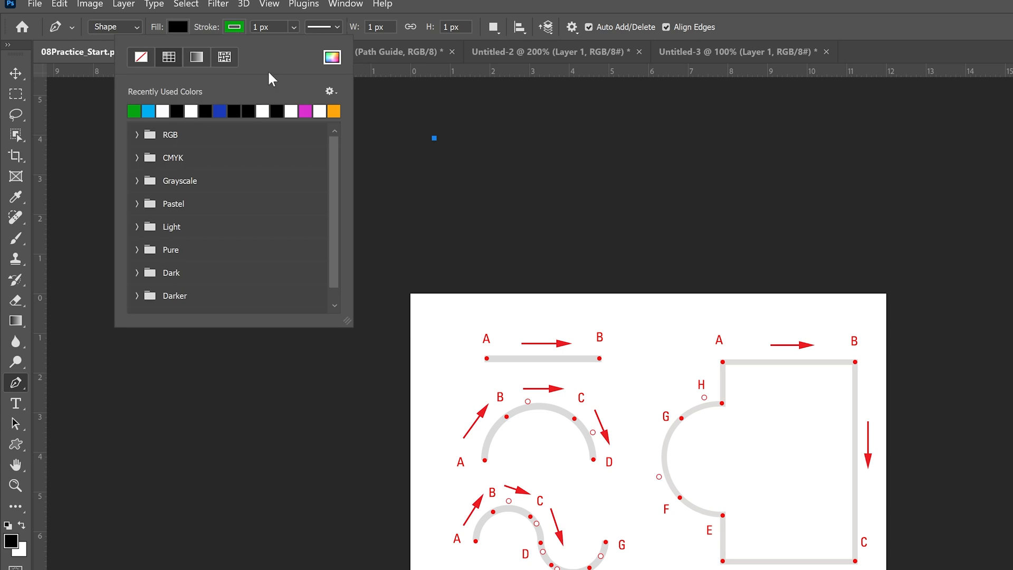
# - Set the shape stroke width to 4 px
pyautogui.click(293, 27)
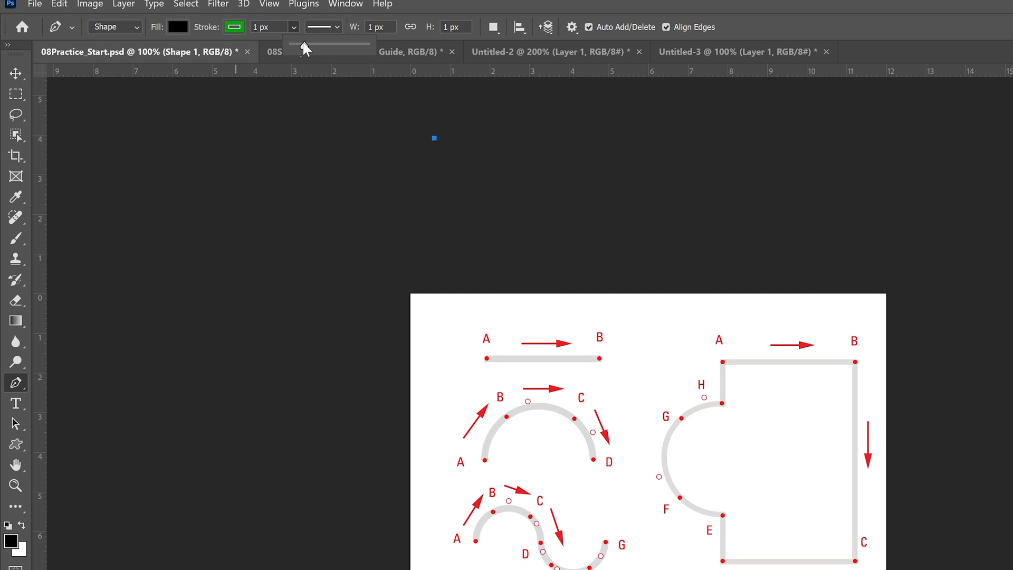
pyautogui.moveTo(304, 43); pyautogui.dragTo(317, 46)
pyautogui.press('Return')
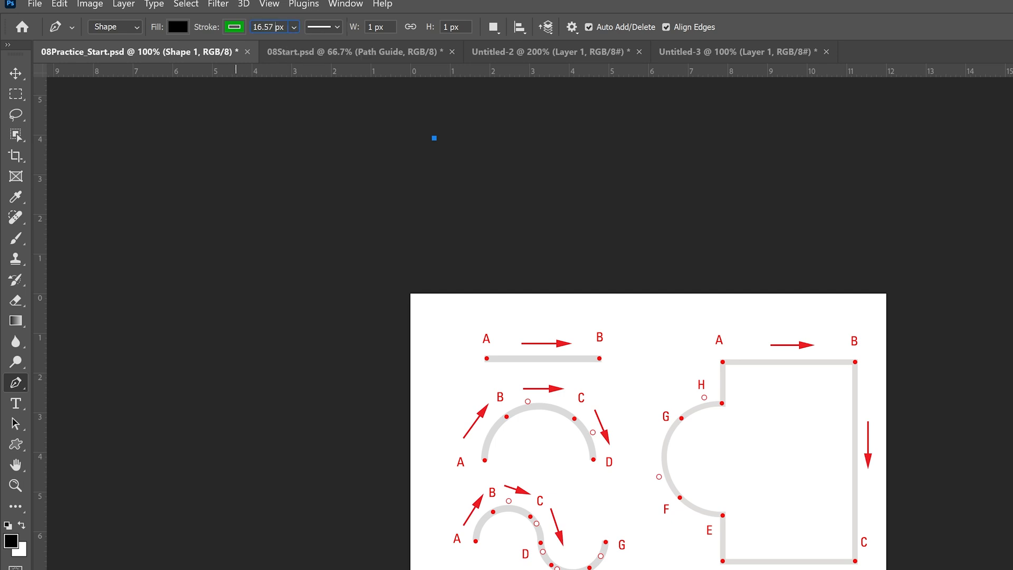
pyautogui.press('BackSpace')
pyautogui.press('BackSpace')
pyautogui.press('BackSpace')
pyautogui.press('BackSpace')
pyautogui.press('BackSpace')
pyautogui.write('4')
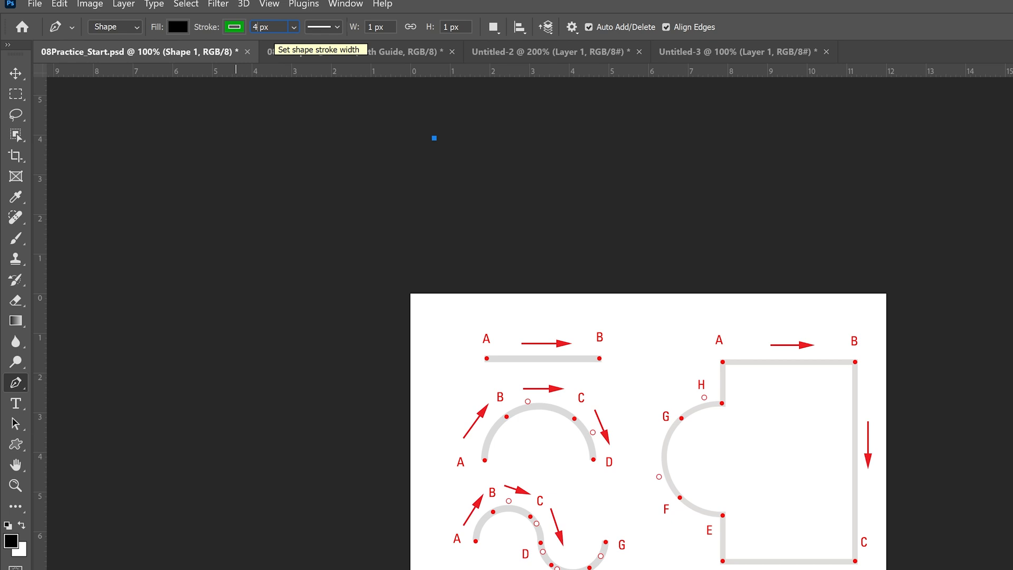
pyautogui.press('Return')
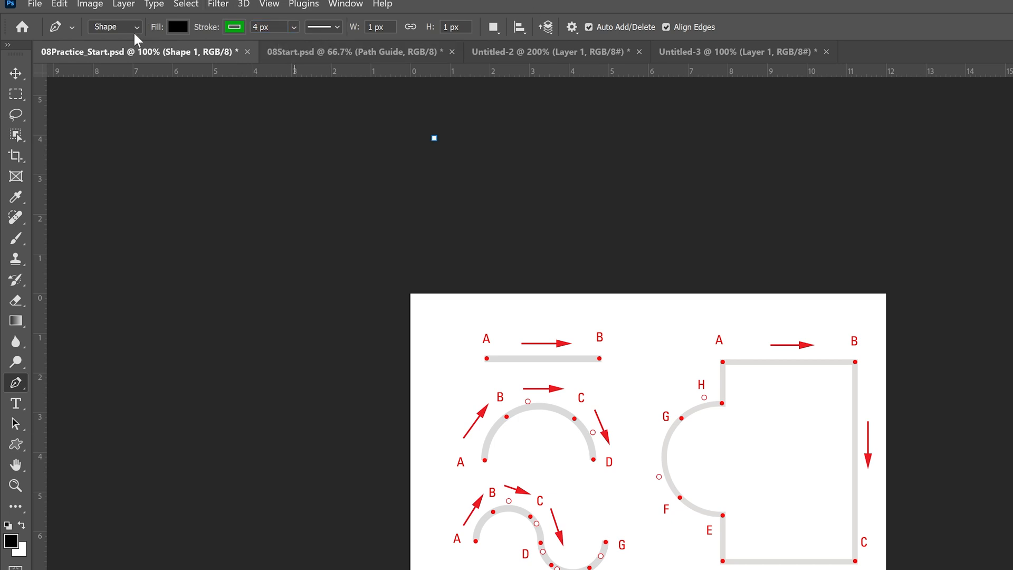
# - Draw a straight line shape from A to B on the horizontal guide, redoing the misplaced end point, and end the path
pyautogui.click(569, 27)
pyautogui.click(486, 359)
pyautogui.click(599, 357)
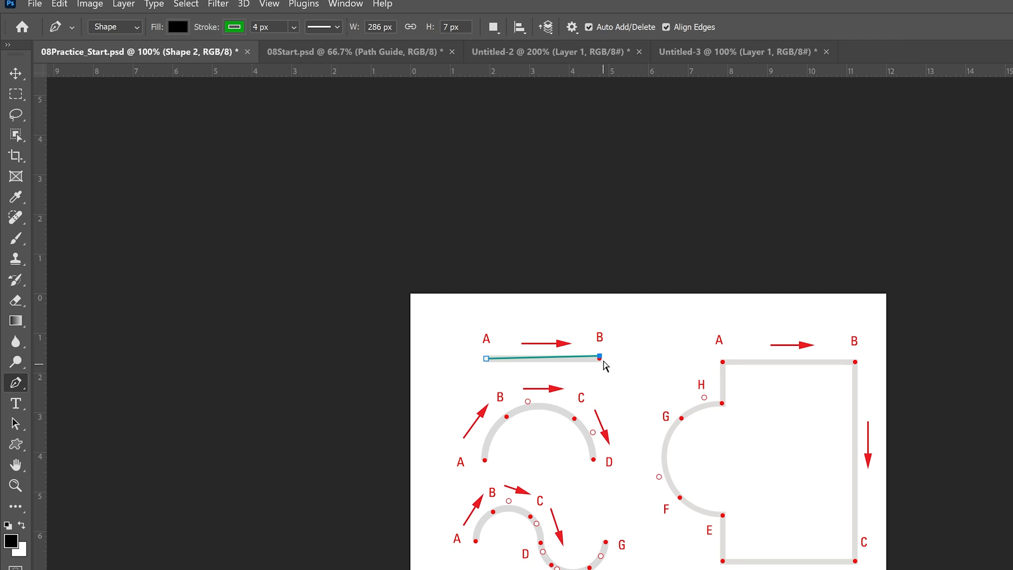
pyautogui.hotkey('ctrl', 'z')
pyautogui.click(599, 359)
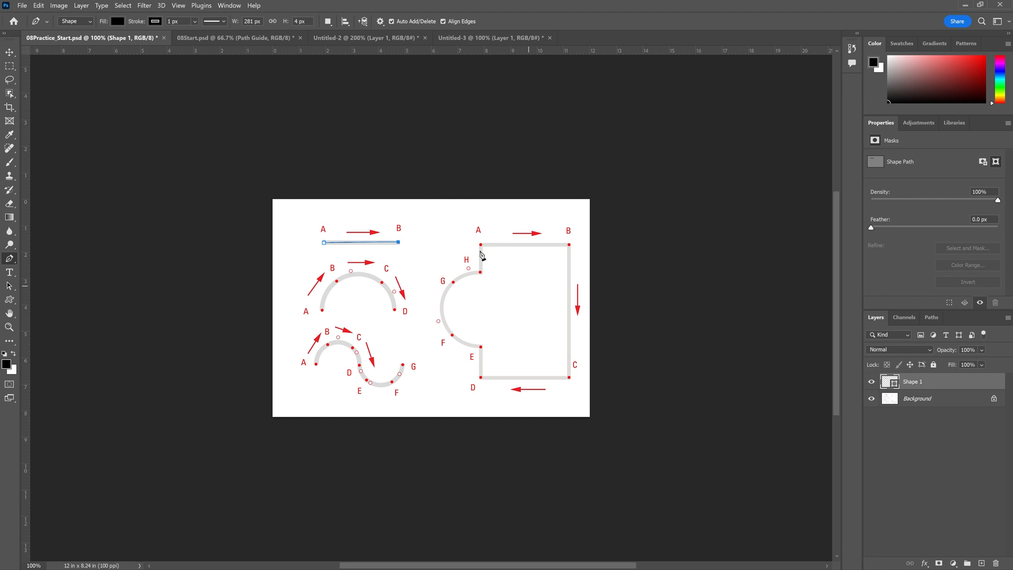
pyautogui.keyDown('ctrl'); pyautogui.click(299, 206); pyautogui.keyUp('ctrl')
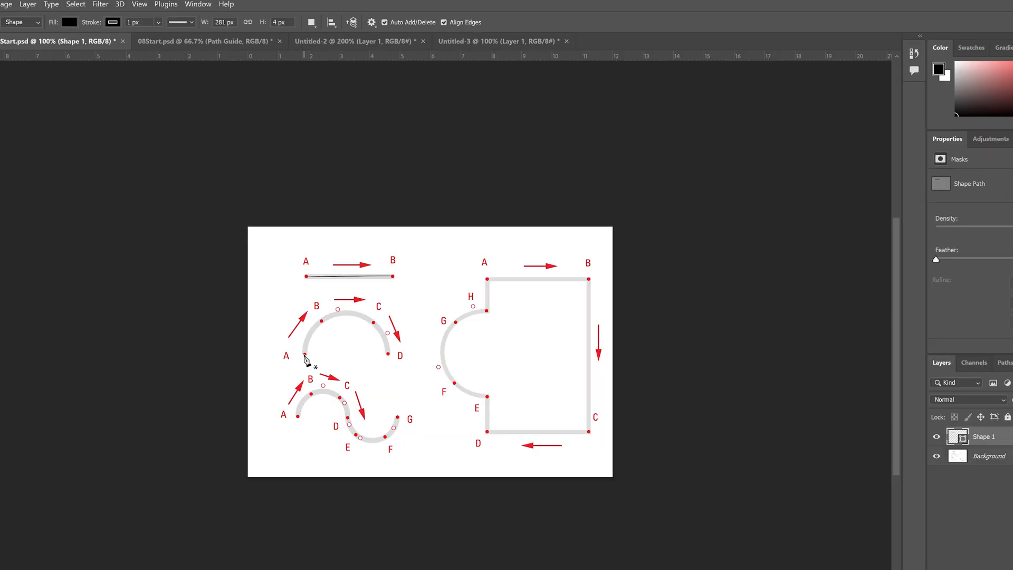
# - Start the arch shape at point A and add a smooth point at B with its handle extended to the hollow circle
pyautogui.click(304, 355)
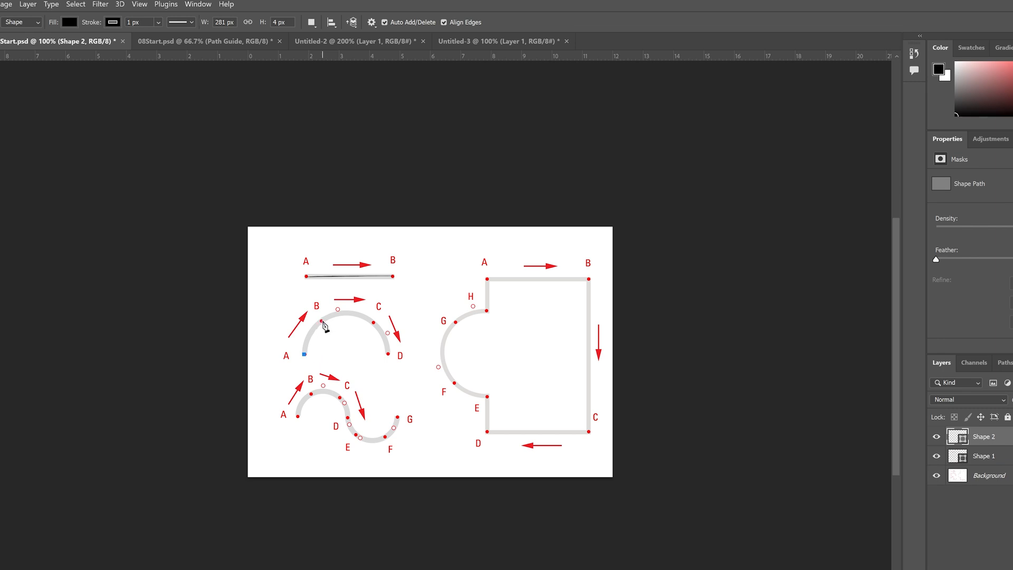
pyautogui.click(322, 321)
pyautogui.moveTo(323, 321); pyautogui.dragTo(338, 312)
pyautogui.moveTo(339, 312)
pyautogui.mouseDown()
pyautogui.moveTo(317, 342)
pyautogui.moveTo(351, 286)
pyautogui.moveTo(342, 285)
pyautogui.moveTo(348, 316)
pyautogui.moveTo(337, 310)
pyautogui.mouseUp()
# - Set the arch shape's fill to no color
pyautogui.click(71, 24)
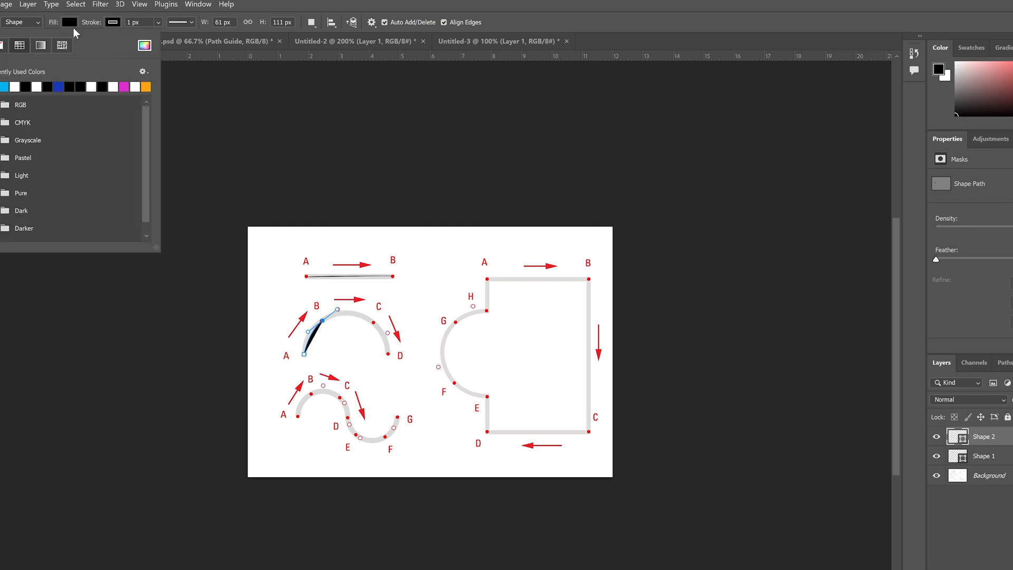
pyautogui.click(2, 45)
pyautogui.click(325, 328)
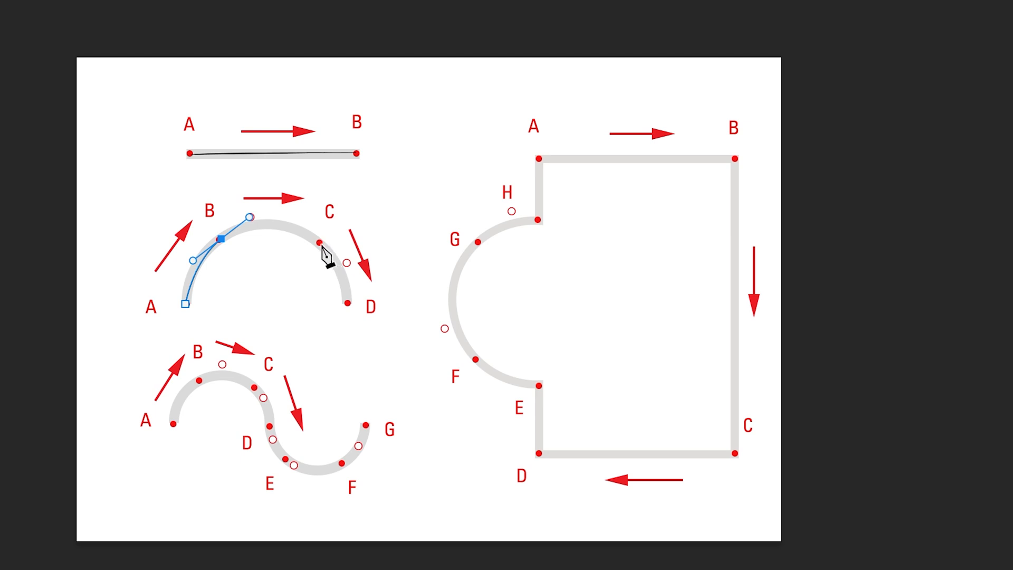
# - Complete the arch with a smooth point at C, its handle extended to the hollow circle, and an end point at D
pyautogui.moveTo(322, 244); pyautogui.dragTo(347, 261)
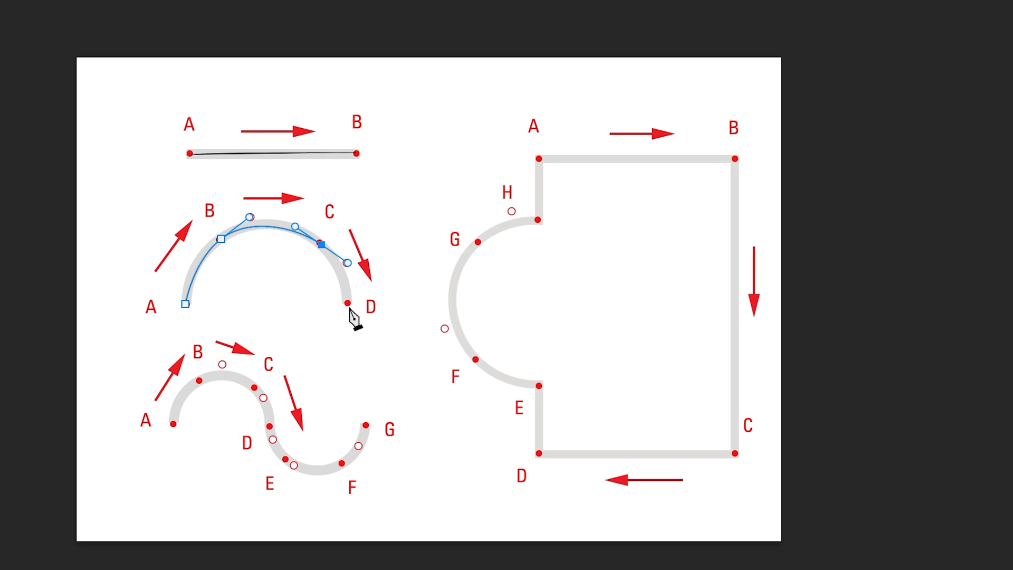
pyautogui.moveTo(348, 303); pyautogui.dragTo(348, 306)
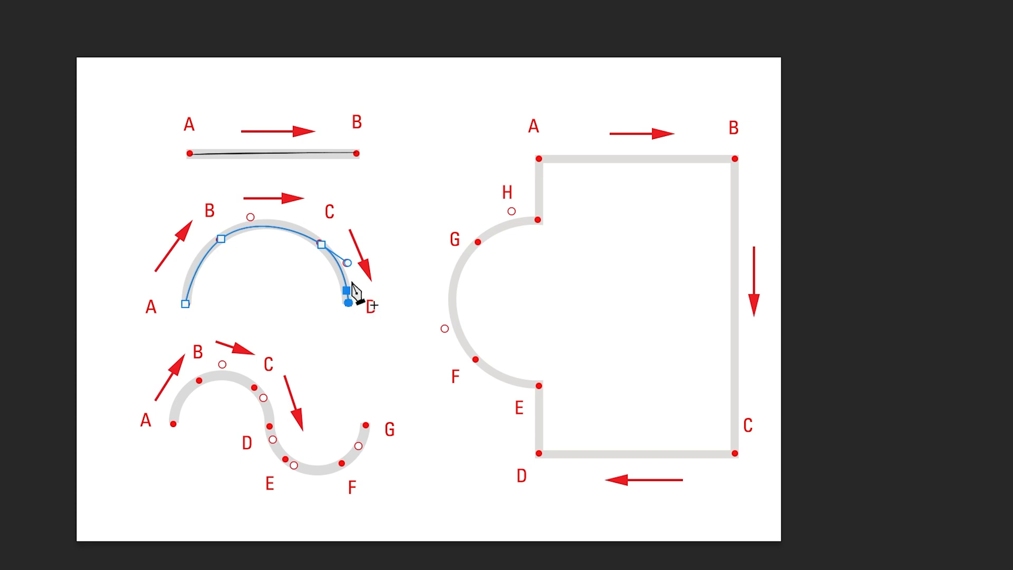
pyautogui.press('Escape')
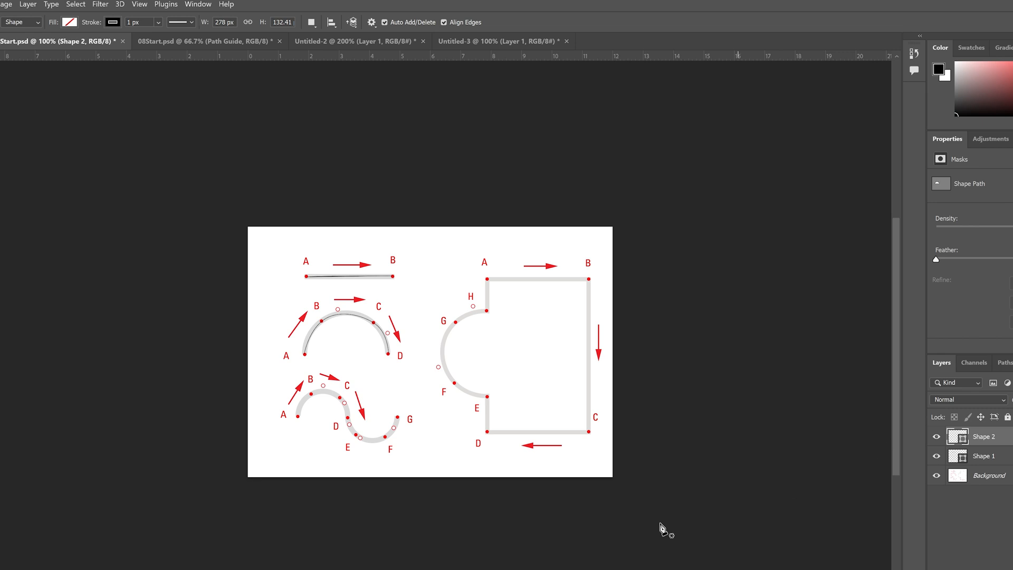
# - Start the S-curve shape at A and add smooth points through B, C, D and E, extending their handles to the hollow circles
pyautogui.click(298, 416)
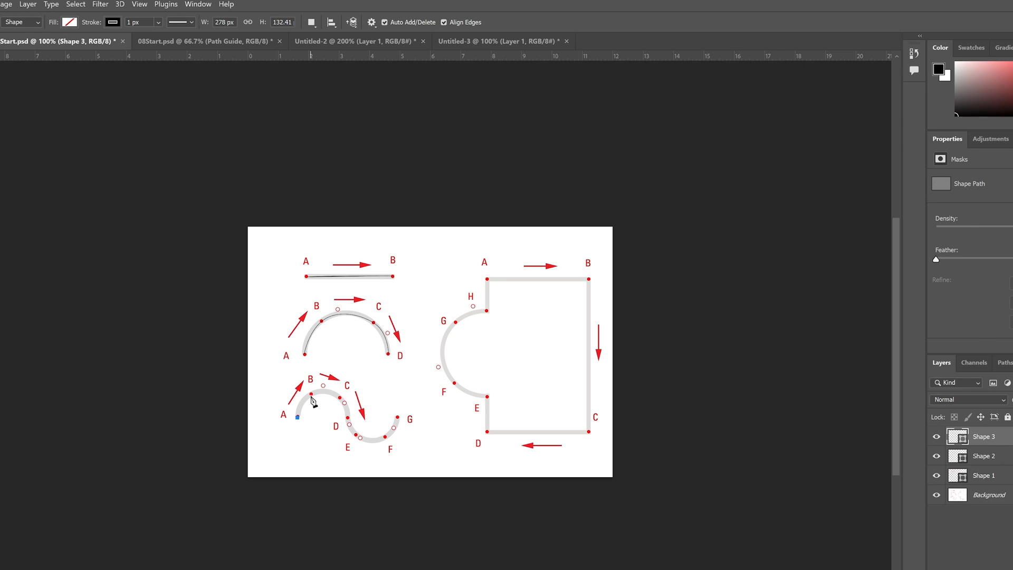
pyautogui.moveTo(312, 394)
pyautogui.mouseDown()
pyautogui.moveTo(326, 390)
pyautogui.moveTo(339, 414)
pyautogui.moveTo(323, 385)
pyautogui.mouseUp()
pyautogui.hotkey('ctrl', '+')
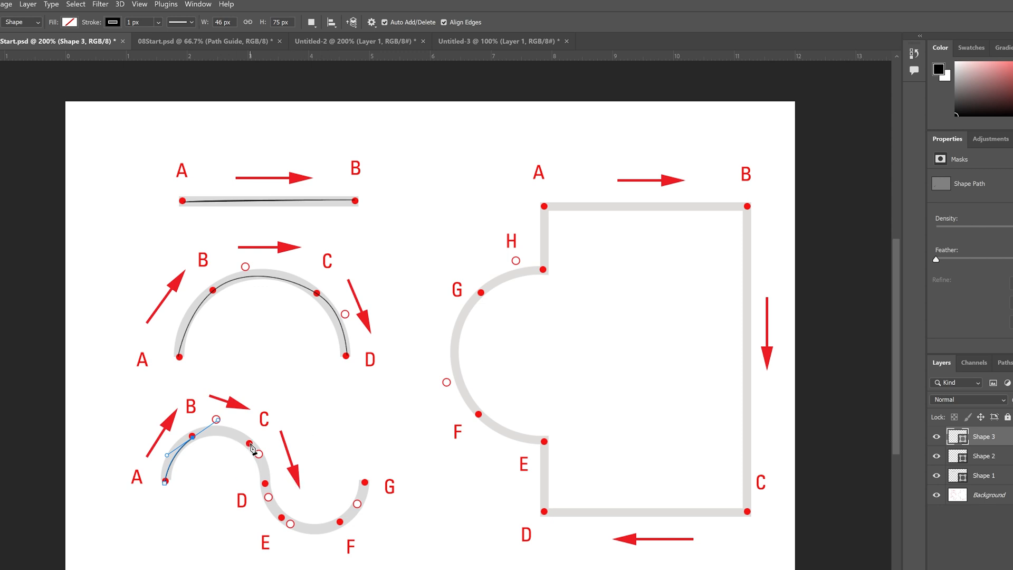
pyautogui.moveTo(249, 444); pyautogui.dragTo(260, 456)
pyautogui.moveTo(259, 456); pyautogui.dragTo(291, 527)
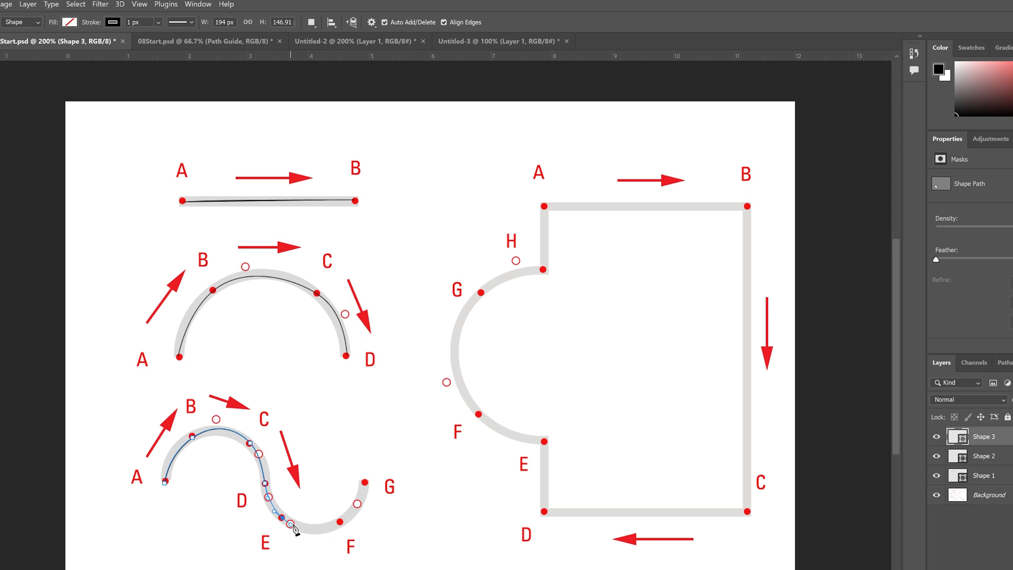
# - Finish the S-curve with a smooth point at F, its handle extended to the hollow circle, and an end point at G, and end the path
pyautogui.click(339, 523)
pyautogui.moveTo(341, 523); pyautogui.dragTo(359, 504)
pyautogui.click(364, 482)
pyautogui.press('Escape')
# - Give the S-curve shape a 4 px green stroke, using the recently used green
pyautogui.moveTo(139, 22); pyautogui.dragTo(55, 17)
pyautogui.write('4')
pyautogui.press('Return')
pyautogui.click(112, 22)
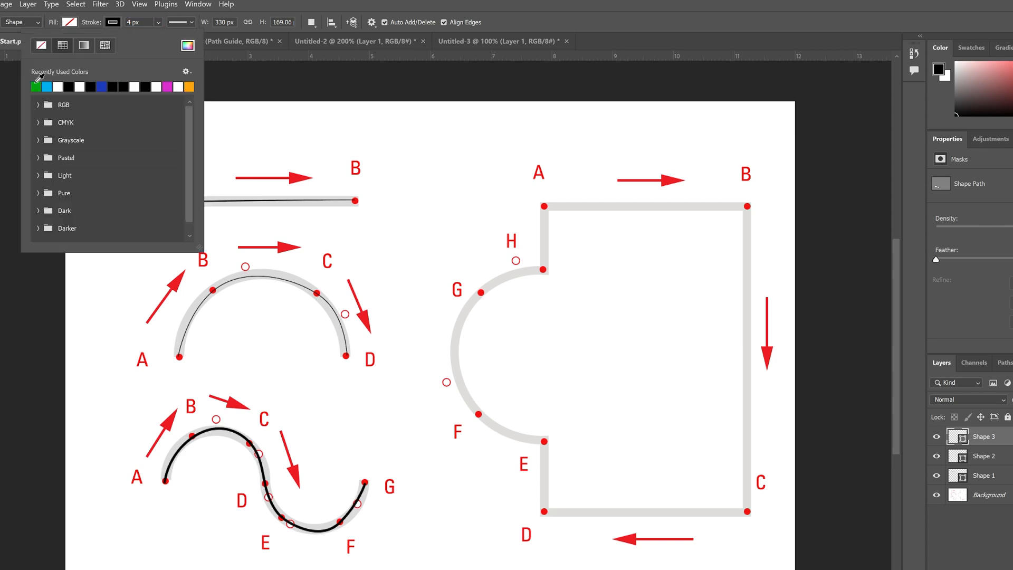
pyautogui.click(38, 87)
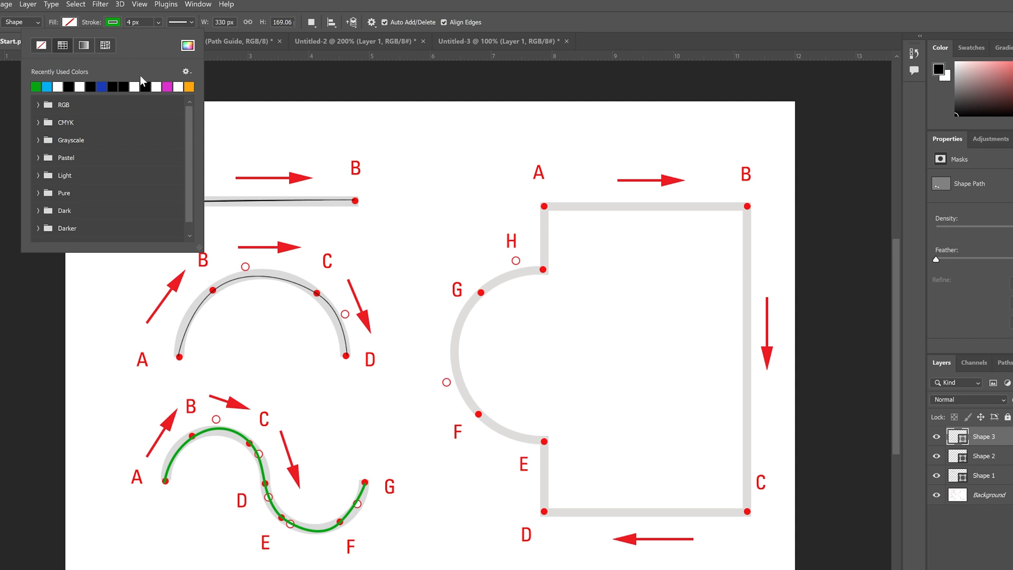
pyautogui.click(158, 26)
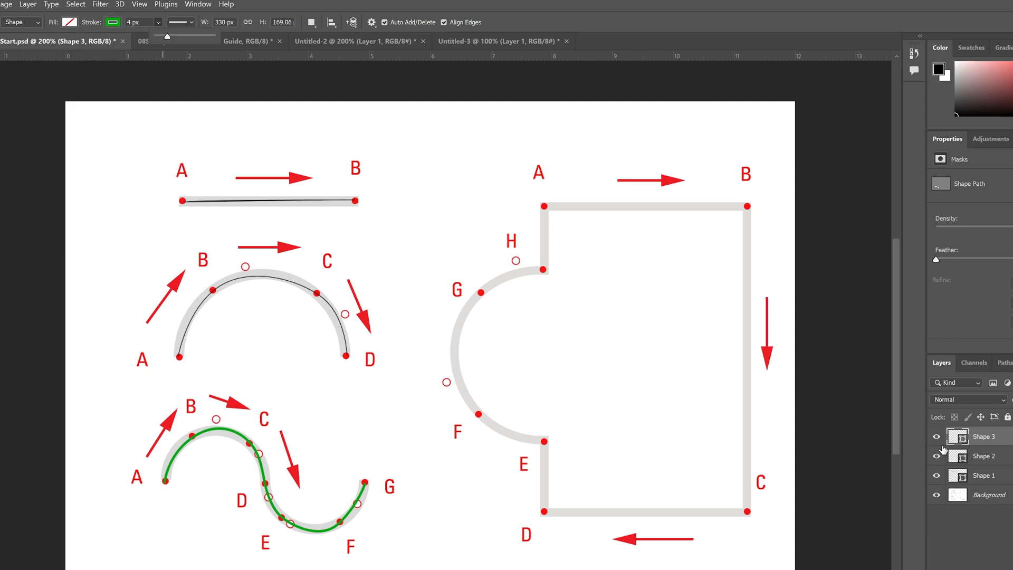
# - Give the arch shape on the Shape 2 layer a 4 px stroke in the recently used green
pyautogui.click(957, 457)
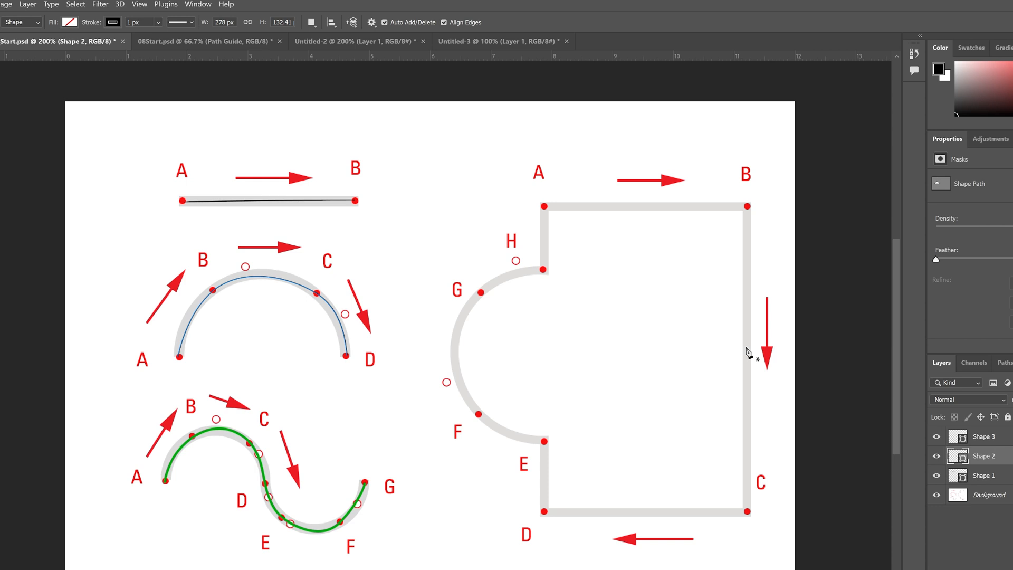
pyautogui.moveTo(133, 22); pyautogui.dragTo(71, 19)
pyautogui.write('4')
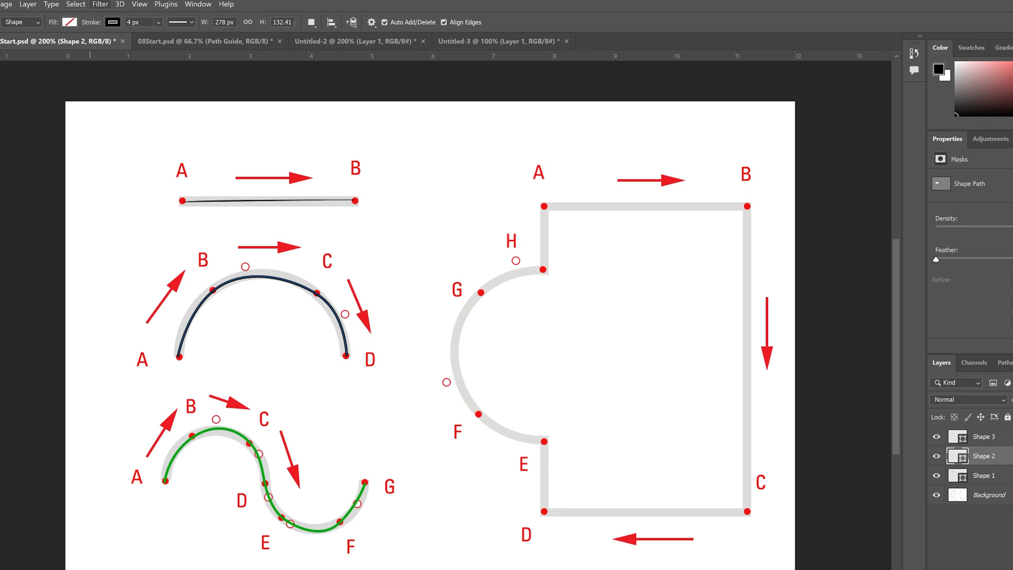
pyautogui.click(112, 22)
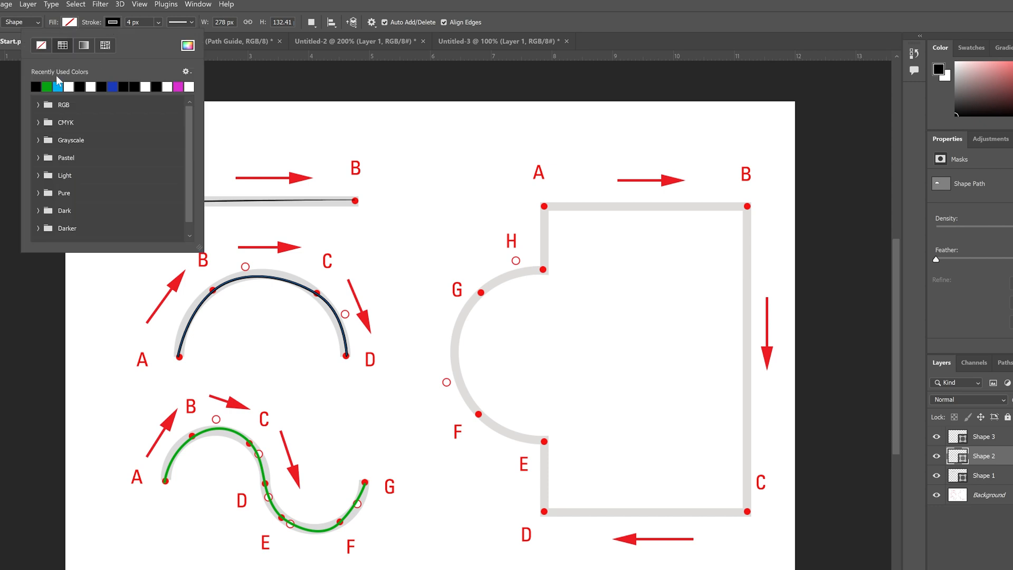
pyautogui.click(47, 86)
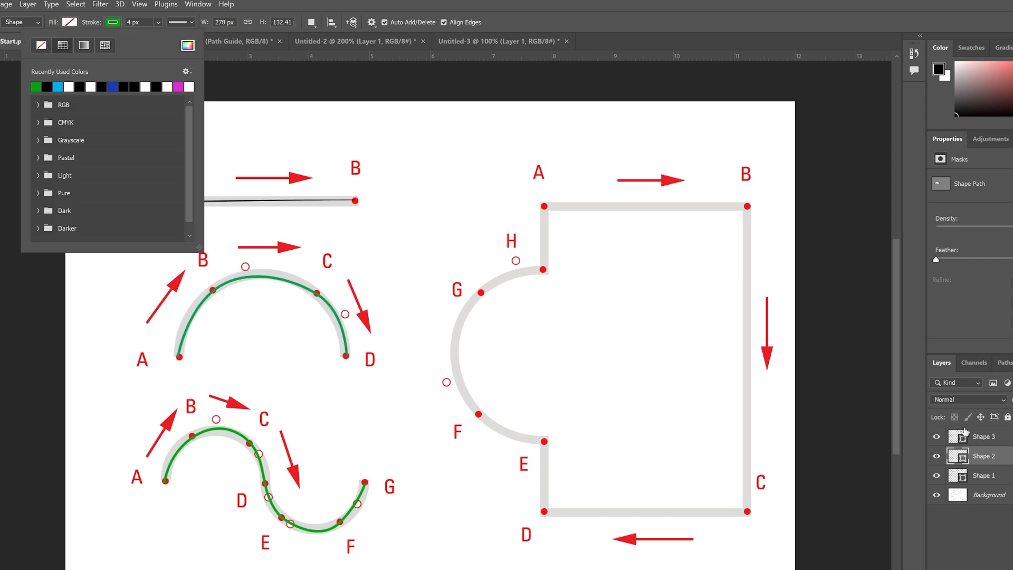
pyautogui.click(982, 444)
# - Change the straight line on the Shape 1 layer to a green stroke 4 px wide
pyautogui.click(952, 472)
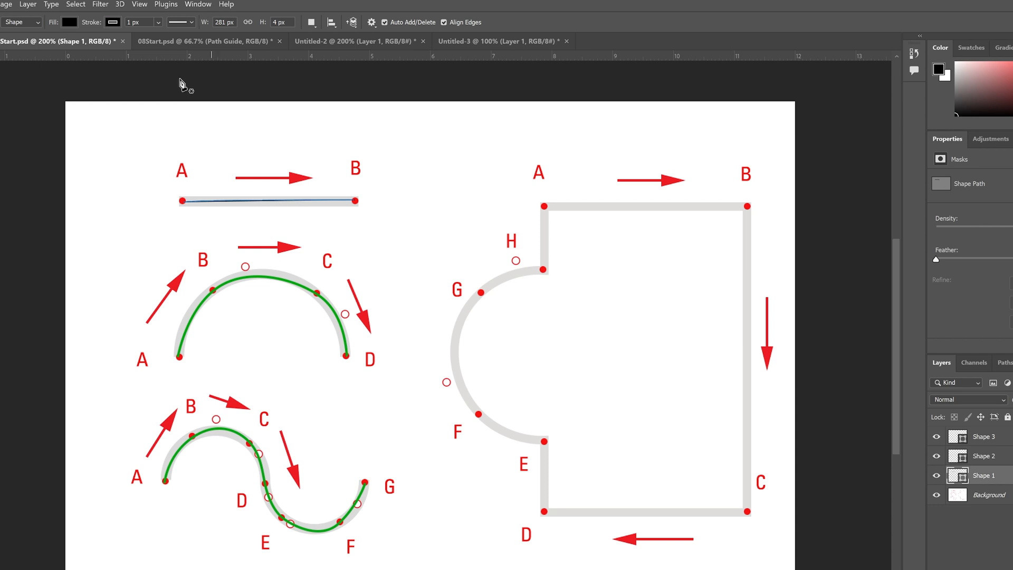
pyautogui.click(113, 23)
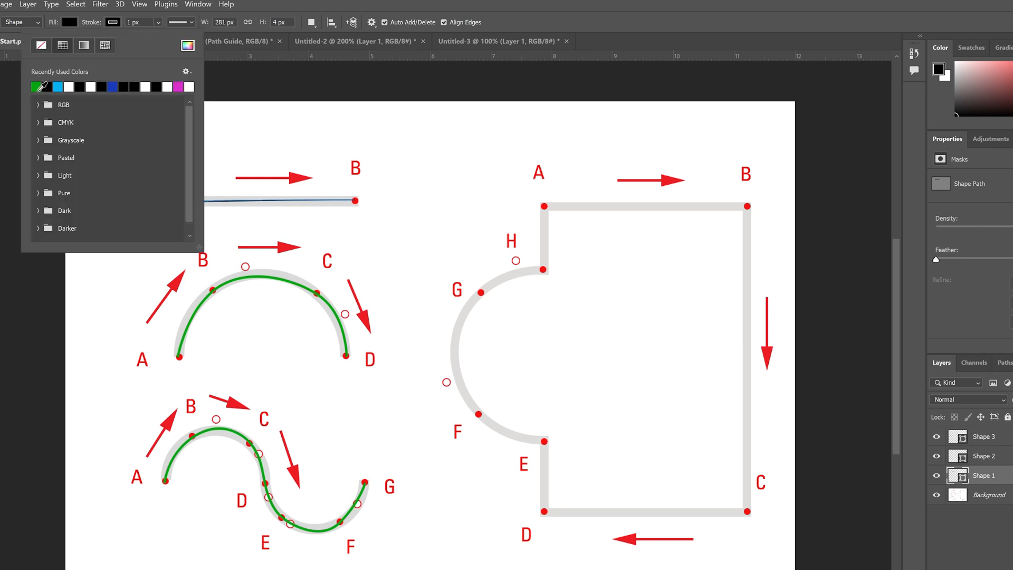
pyautogui.click(37, 85)
pyautogui.click(144, 23)
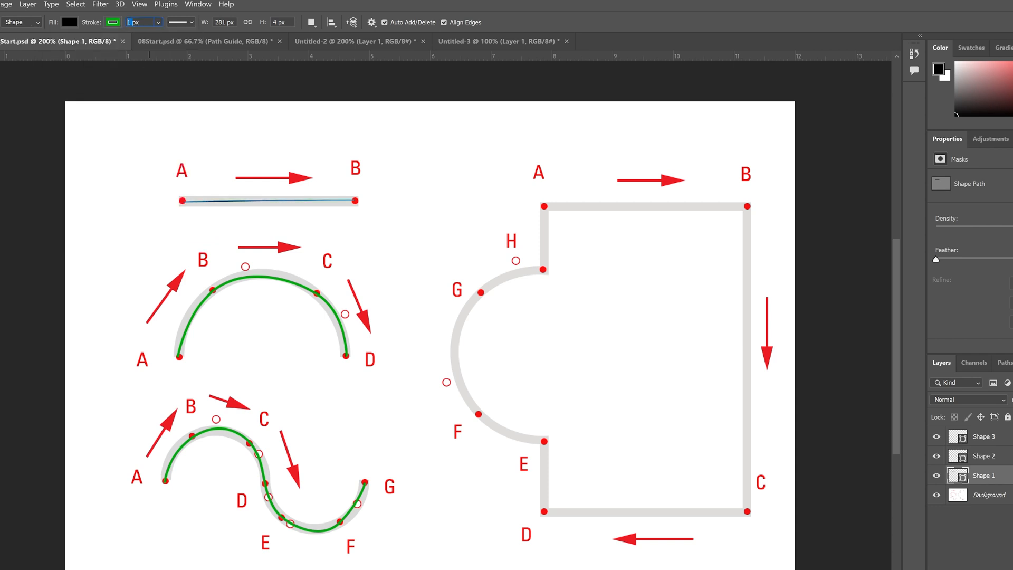
pyautogui.write('4')
pyautogui.press('Return')
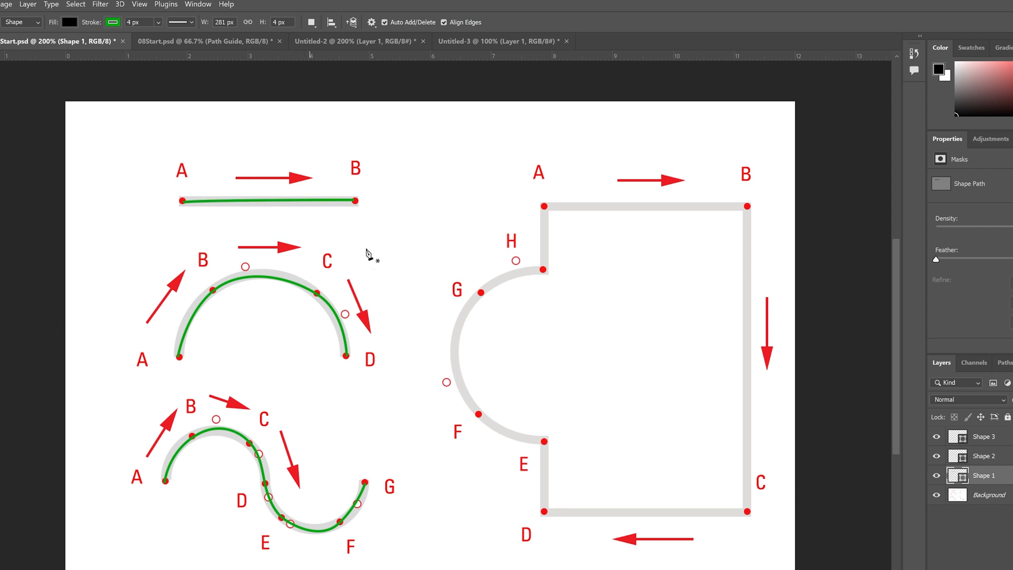
# - Trace the combined shape with corner points from A through E and smooth points at F and G, extending their handles to the hollow circles
pyautogui.click(543, 207)
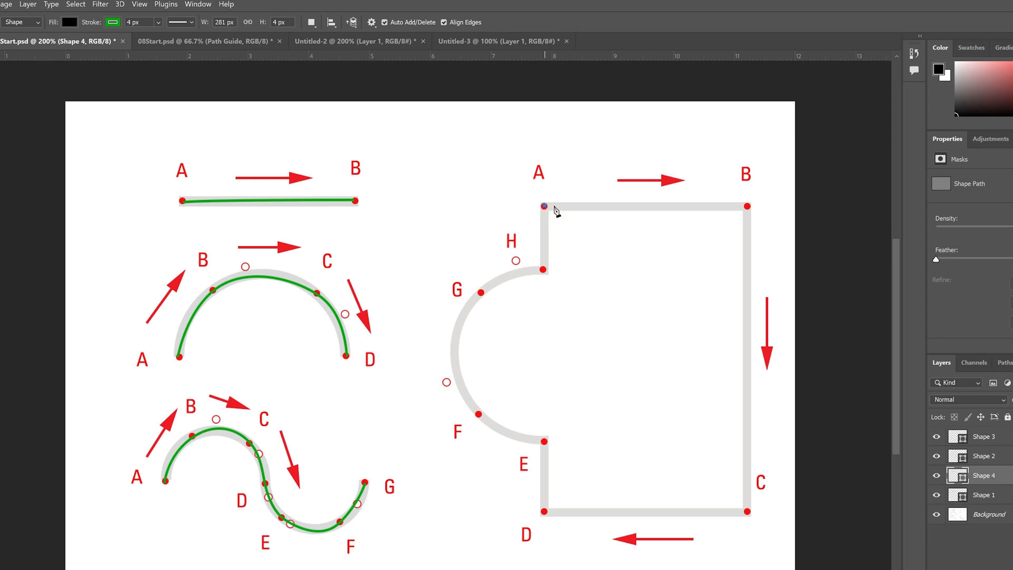
pyautogui.click(747, 207)
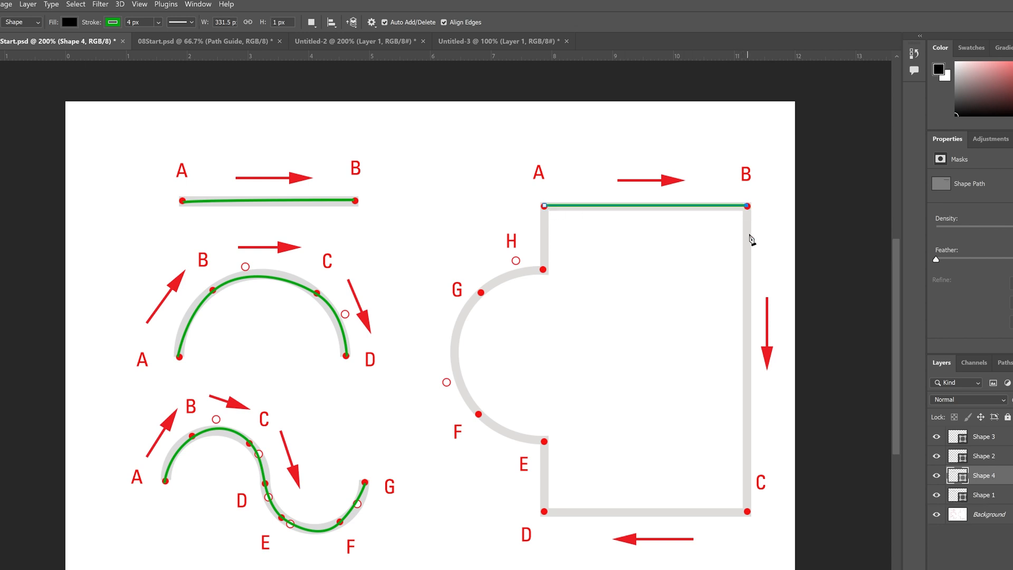
pyautogui.click(747, 512)
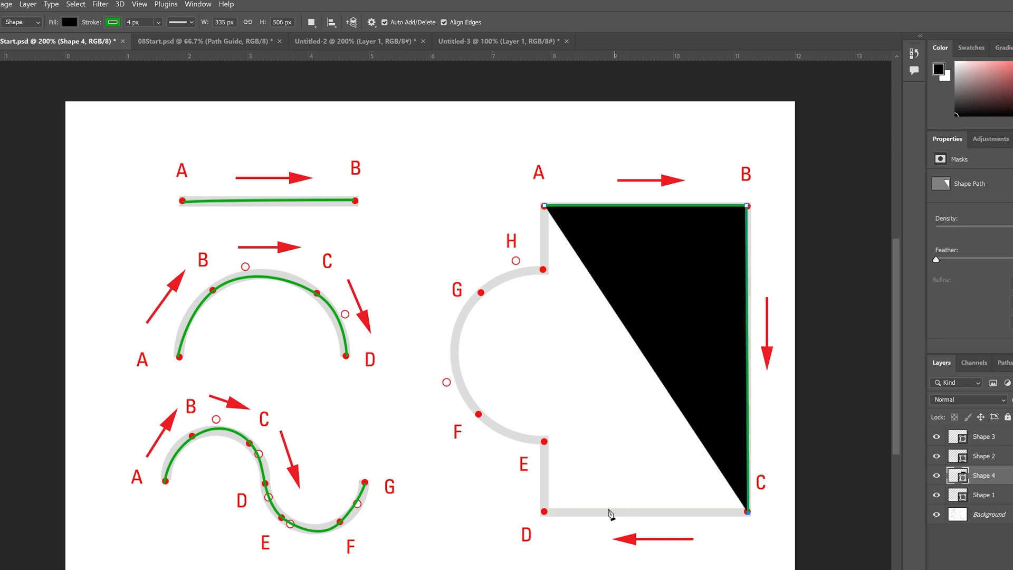
pyautogui.click(544, 512)
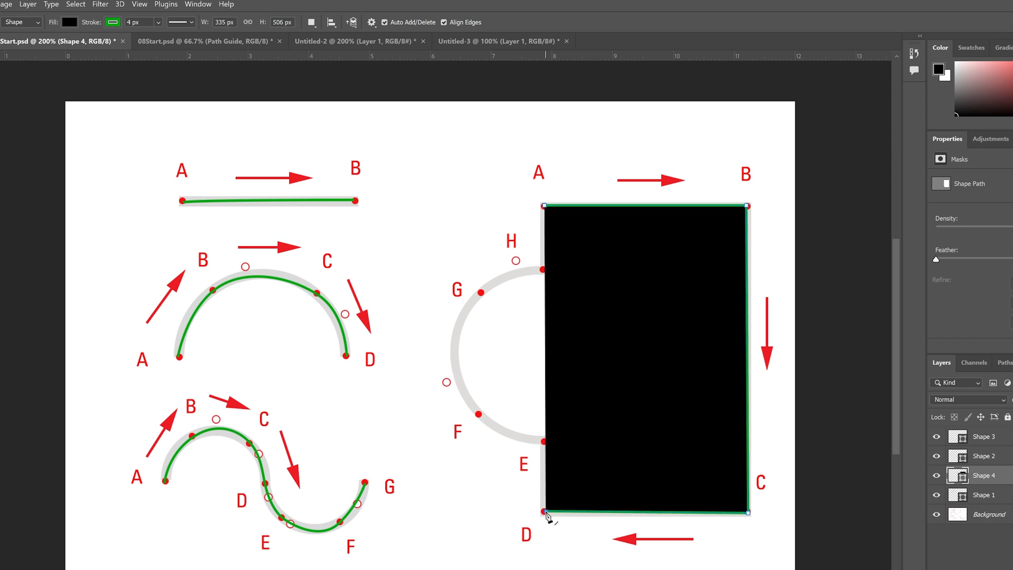
pyautogui.click(544, 442)
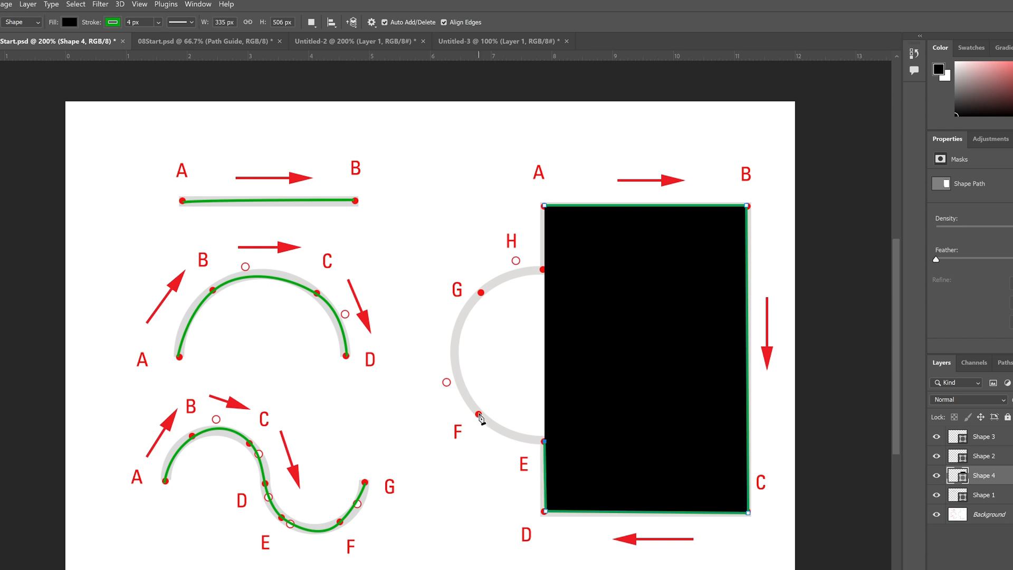
pyautogui.moveTo(479, 415); pyautogui.dragTo(448, 383)
pyautogui.moveTo(481, 294); pyautogui.dragTo(518, 261)
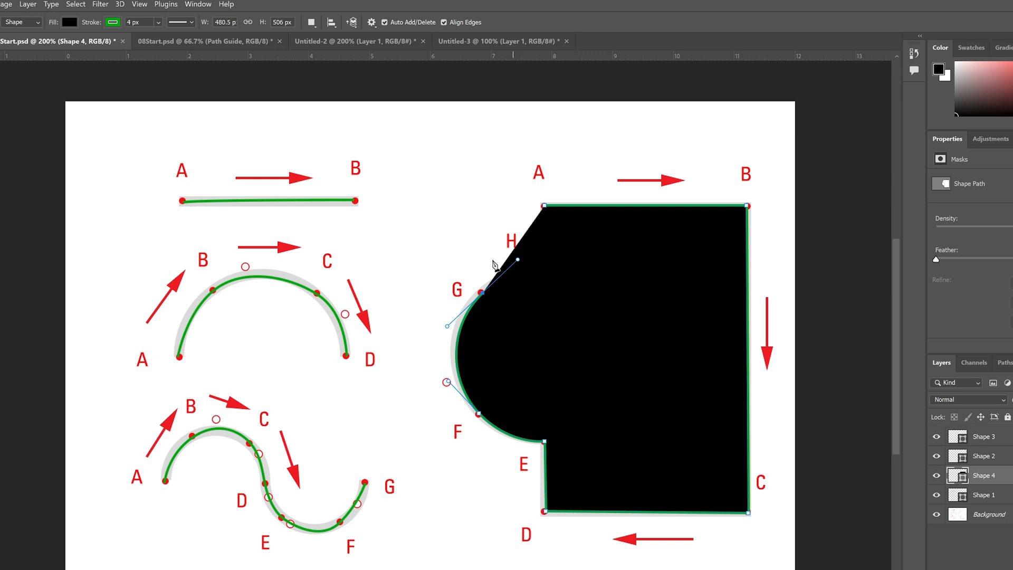
# - Set the combined shape's fill to no color, add the point at H, and close the path at A, redoing the closing point once
pyautogui.click(71, 23)
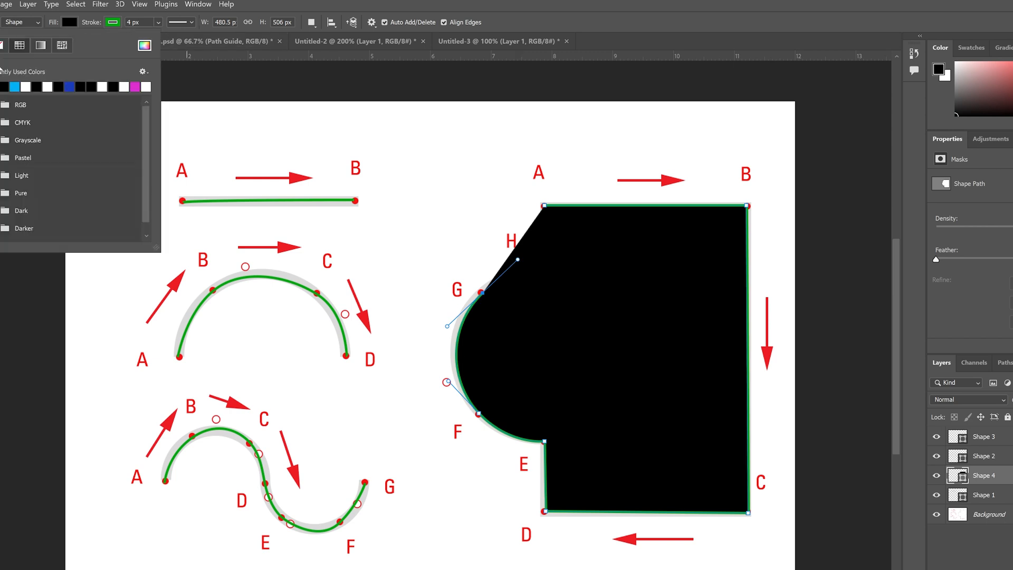
pyautogui.click(3, 44)
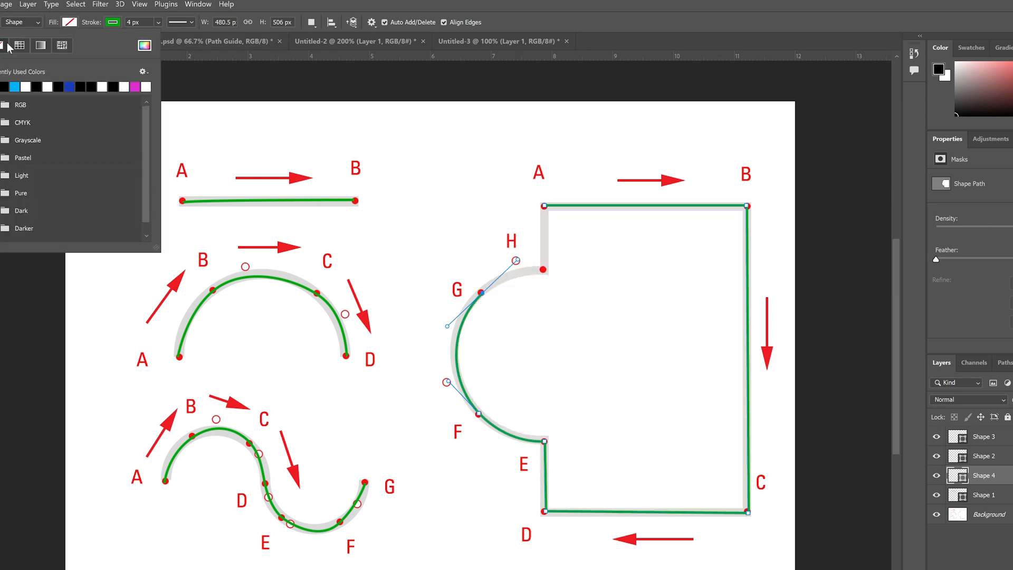
pyautogui.click(543, 271)
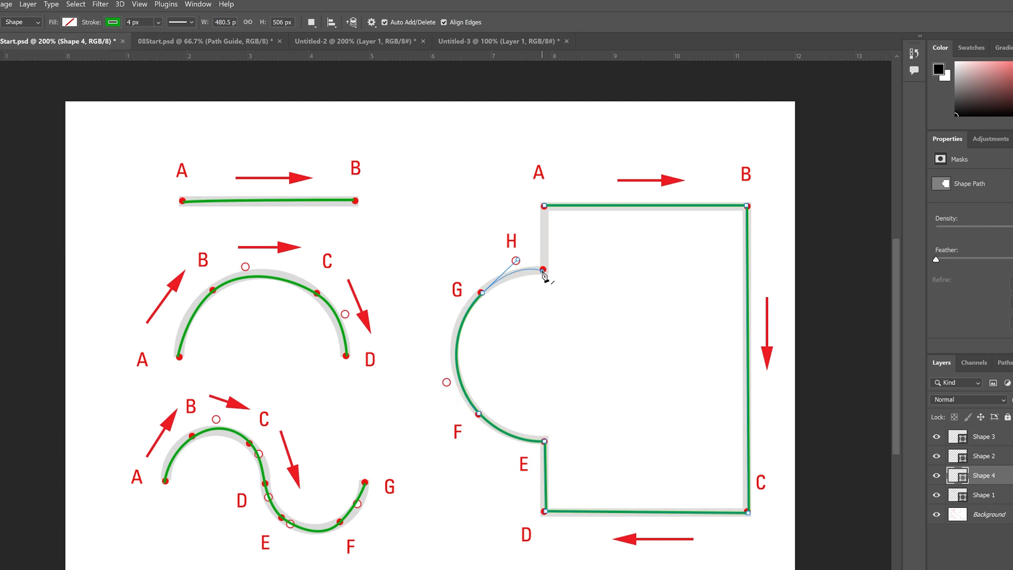
pyautogui.click(544, 207)
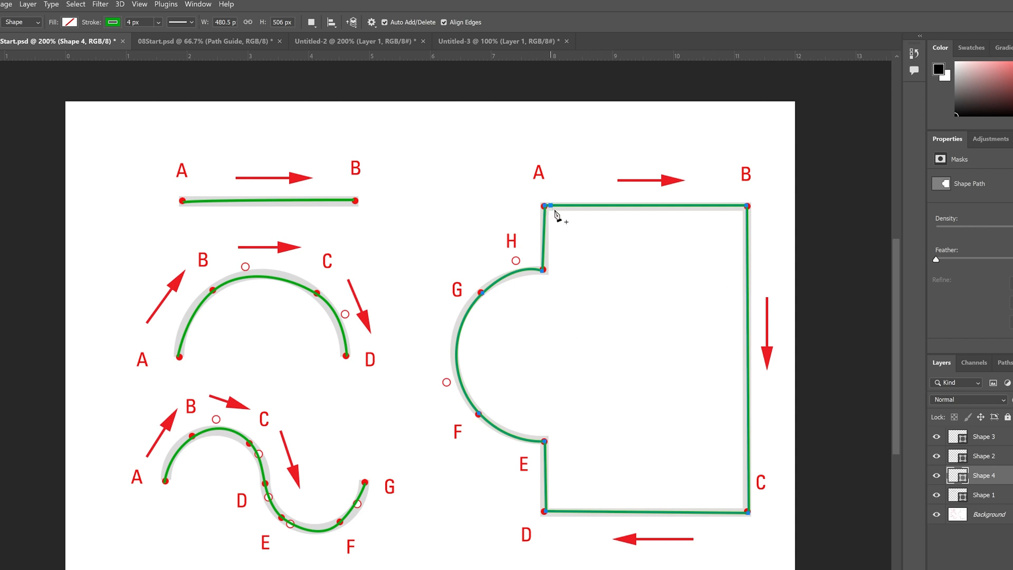
pyautogui.hotkey('ctrl', 'z')
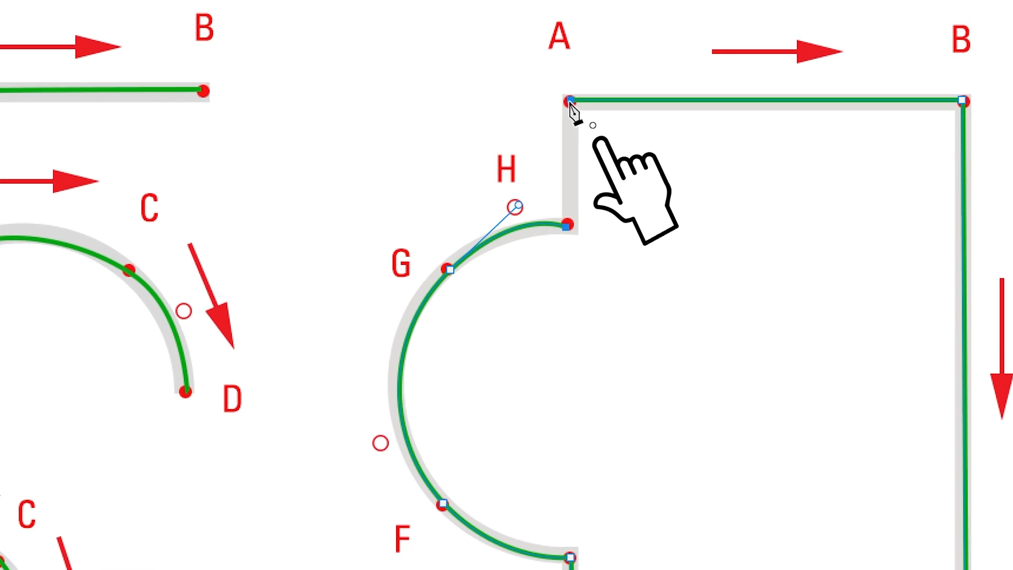
pyautogui.click(570, 101)
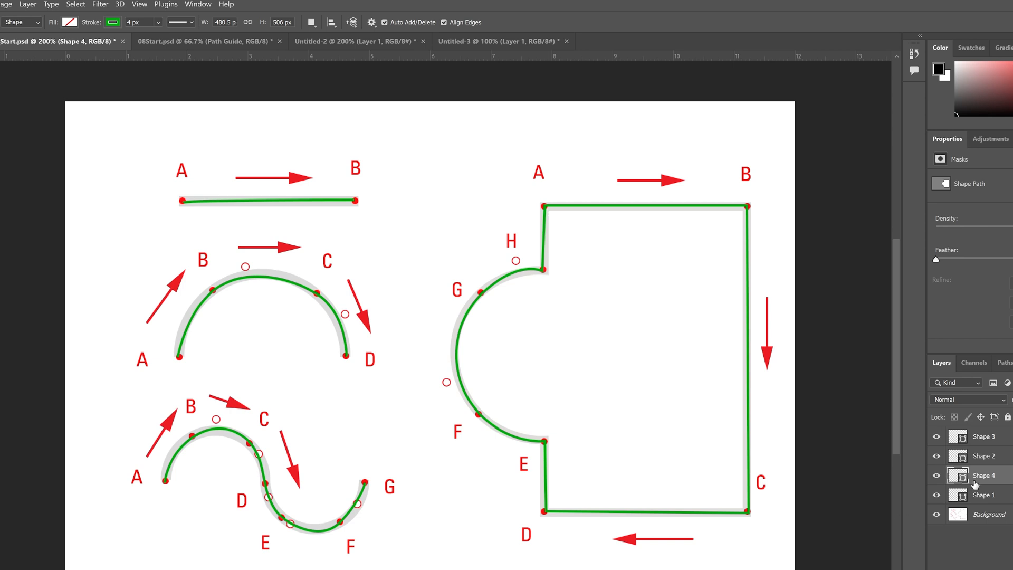
# - Move the Shape 4 layer above Shape 3 and save the practice file with Maximize Compatibility on
pyautogui.moveTo(988, 475); pyautogui.dragTo(992, 433)
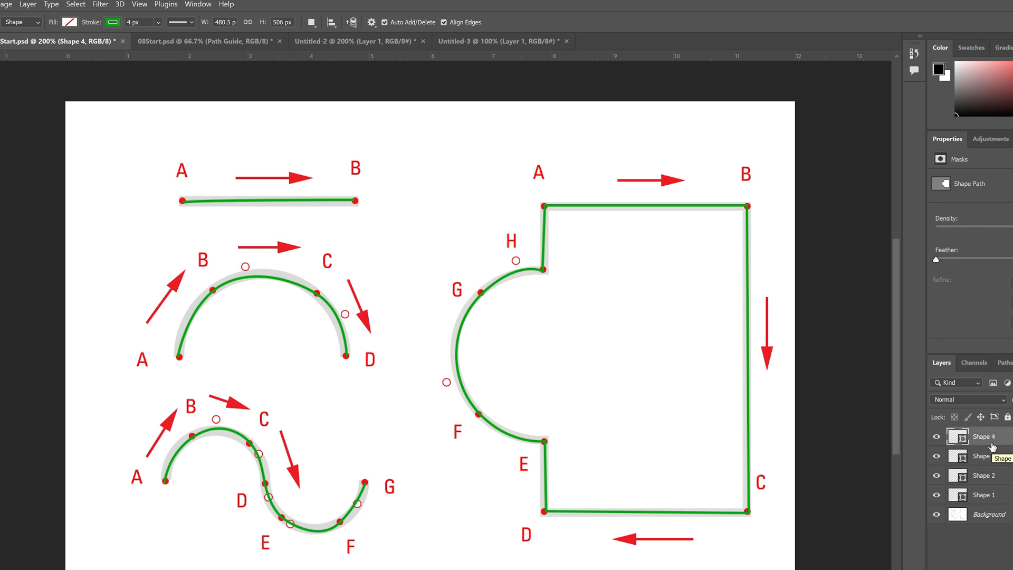
pyautogui.hotkey('ctrl', 's')
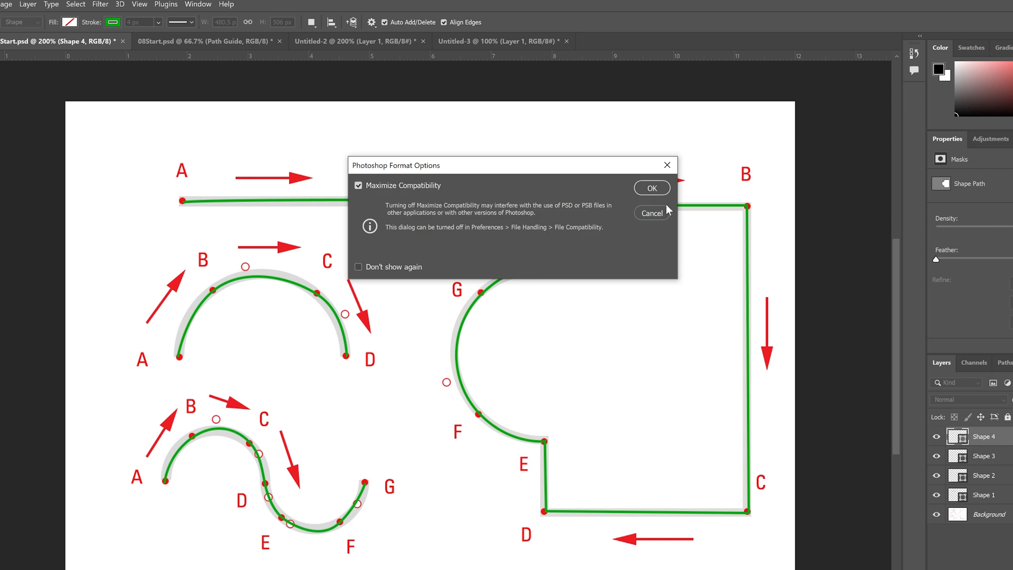
pyautogui.click(649, 193)
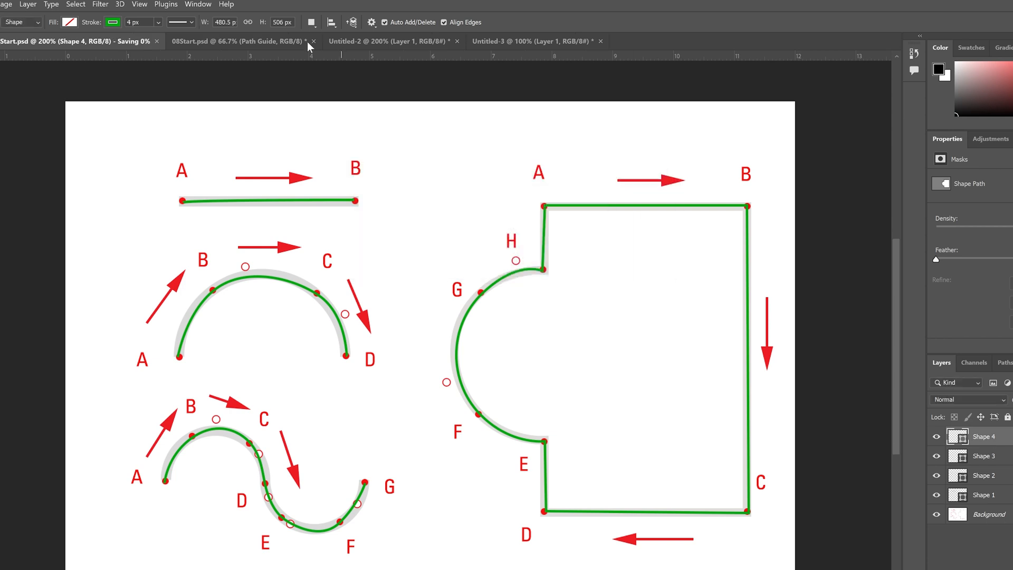
# - Switch to the 08Start.psd document and save it as 08Working.psd in Photoshop format with Maximize Compatibility on
pyautogui.click(194, 42)
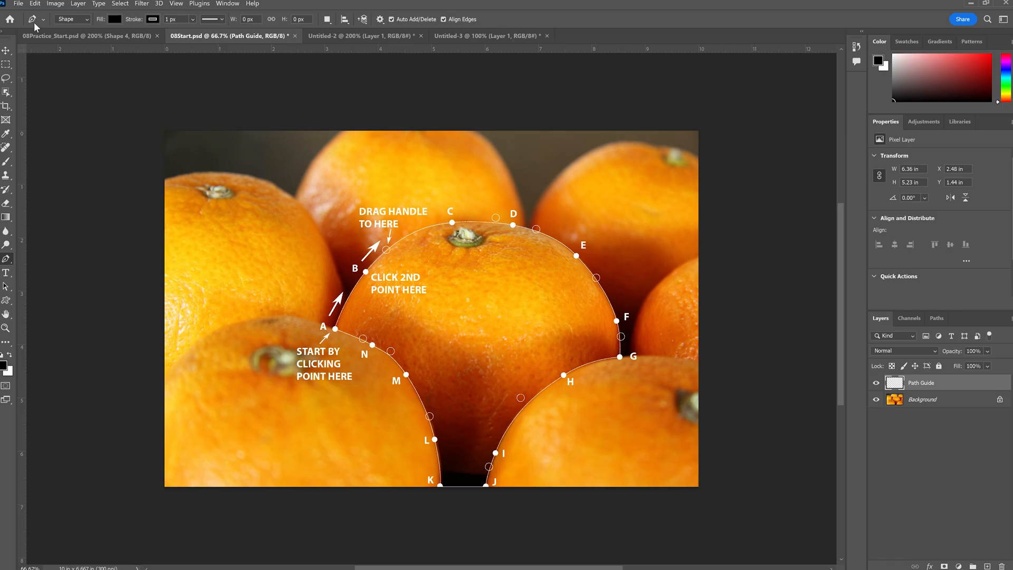
pyautogui.click(18, 3)
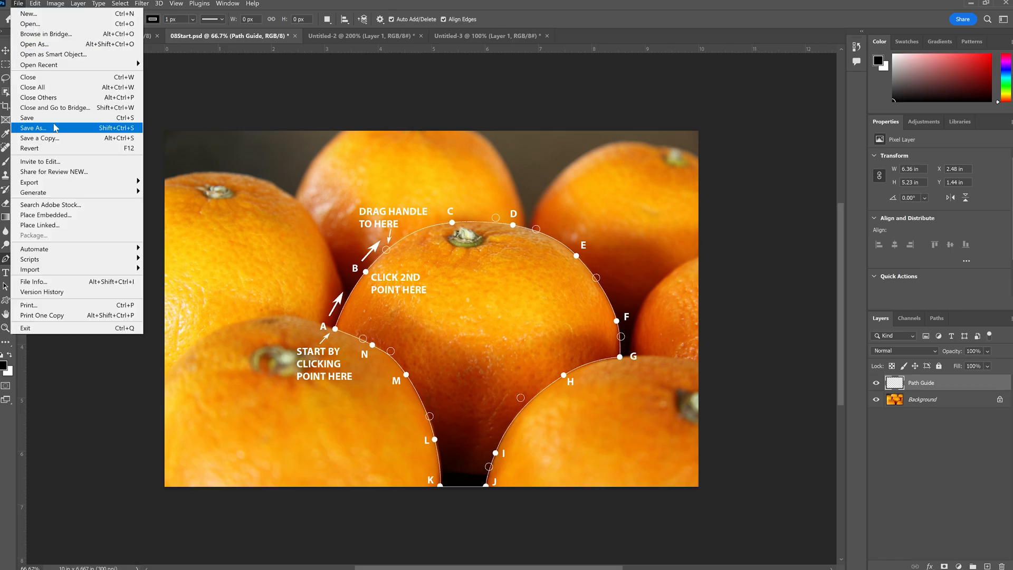
pyautogui.click(42, 130)
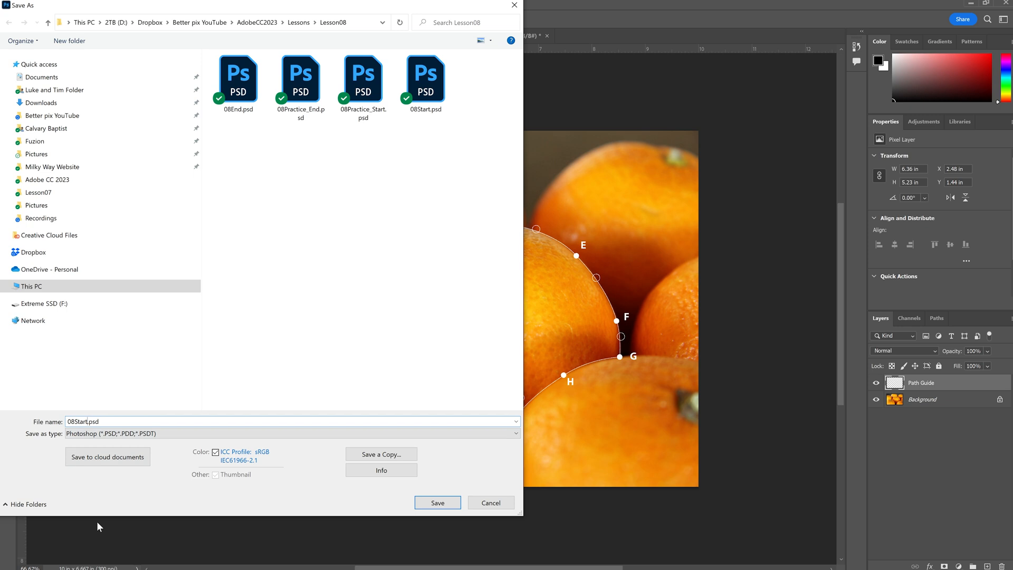
pyautogui.press('BackSpace')
pyautogui.press('BackSpace')
pyautogui.press('BackSpace')
pyautogui.press('BackSpace')
pyautogui.press('BackSpace')
pyautogui.write('Working')
pyautogui.press('Return')
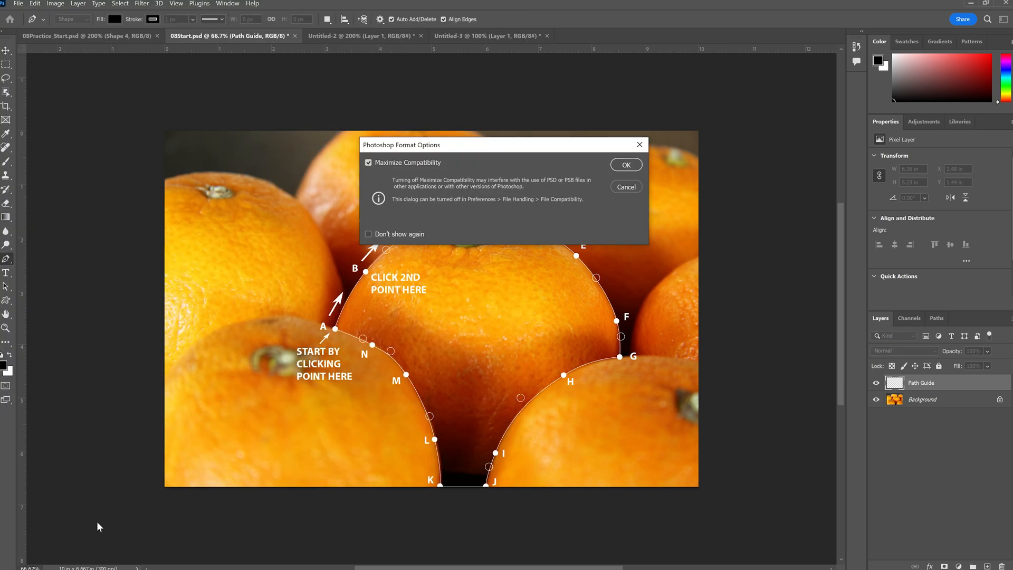
pyautogui.press('Return')
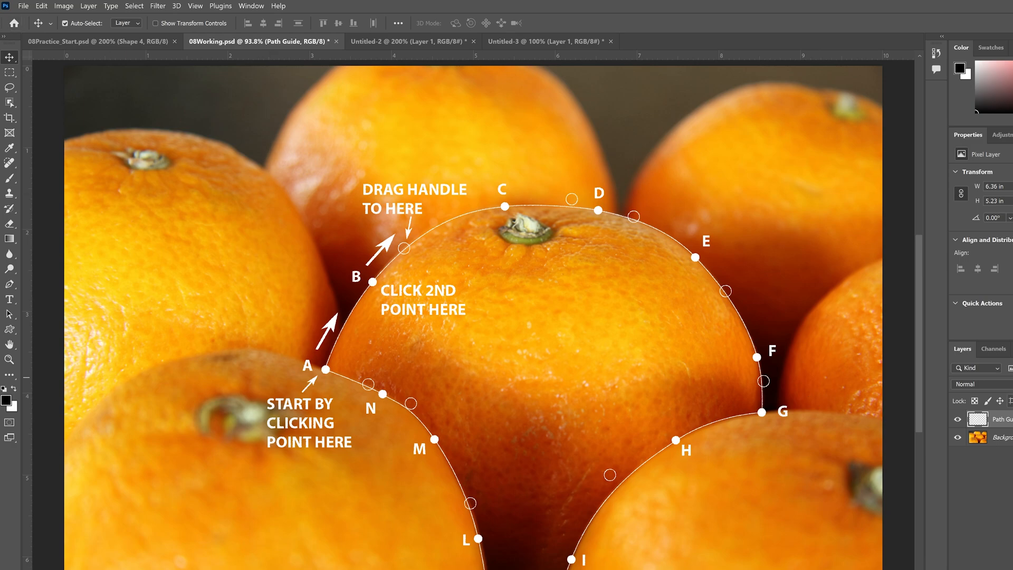
# - Hide the Path Guide layer in 08Working.psd
pyautogui.click(956, 420)
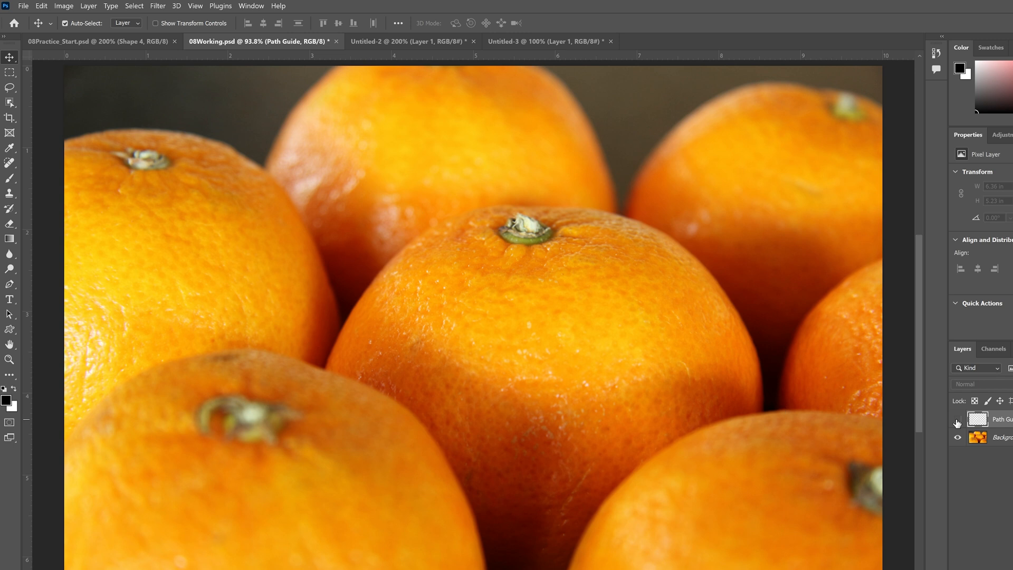
# - Toggle the visibility of the Path Guide layer and leave it shown
pyautogui.click(957, 421)
pyautogui.click(956, 420)
pyautogui.click(957, 420)
pyautogui.click(957, 421)
pyautogui.click(956, 420)
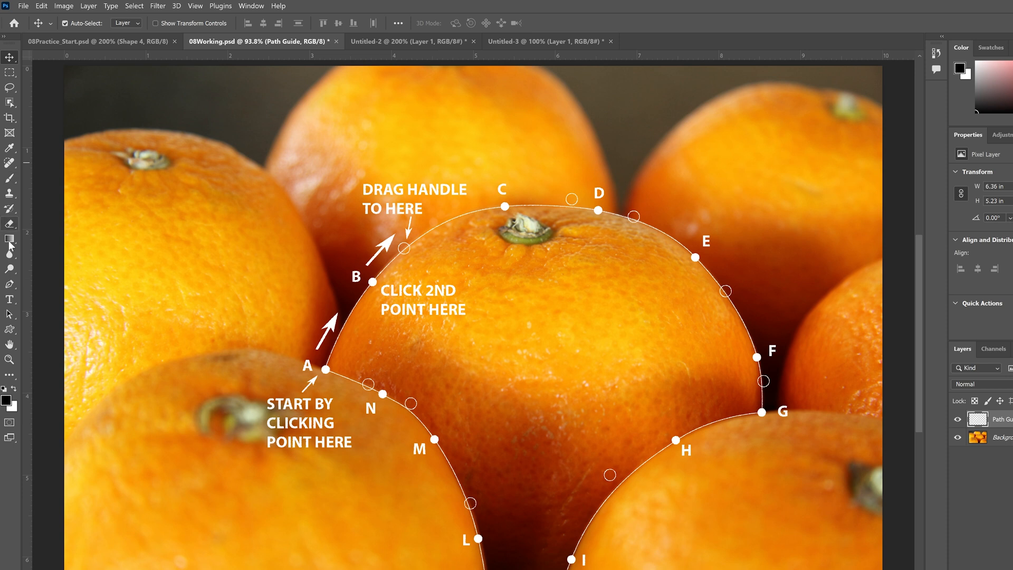
# - Start a Pen tool path at A and place curved points from B to F, pulling their handles to the guide circles
pyautogui.click(10, 283)
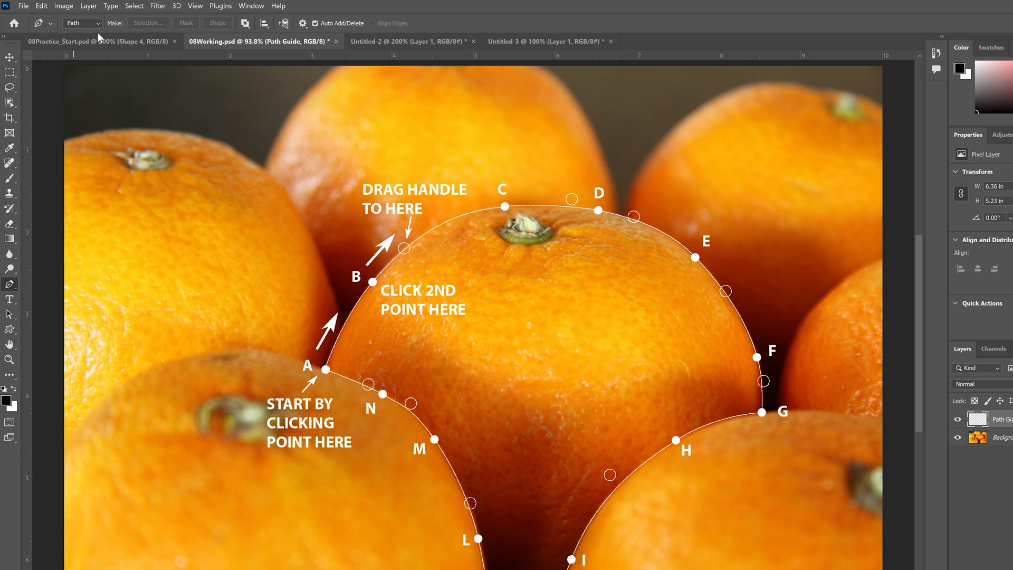
pyautogui.click(326, 370)
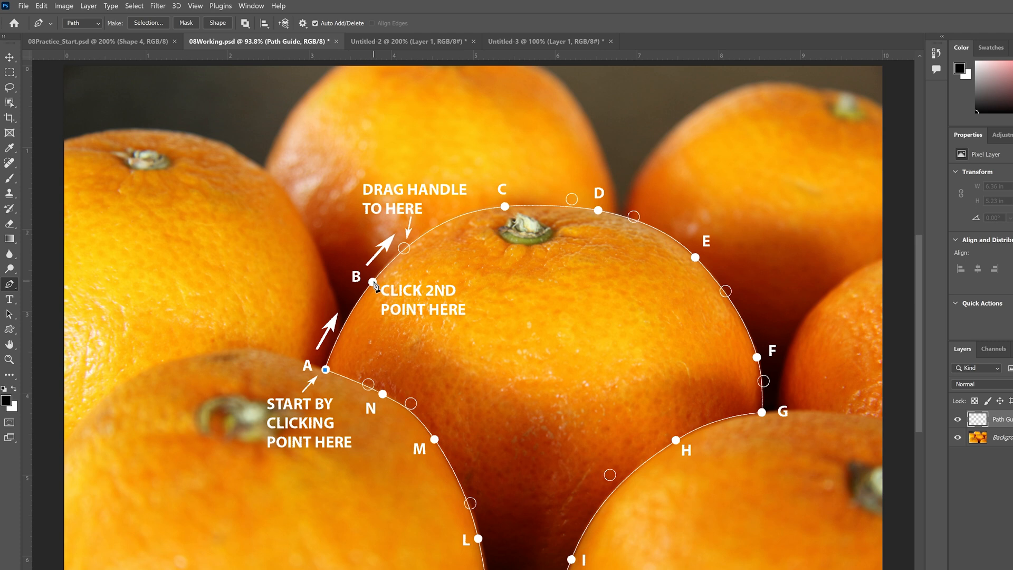
pyautogui.moveTo(373, 282); pyautogui.dragTo(405, 248)
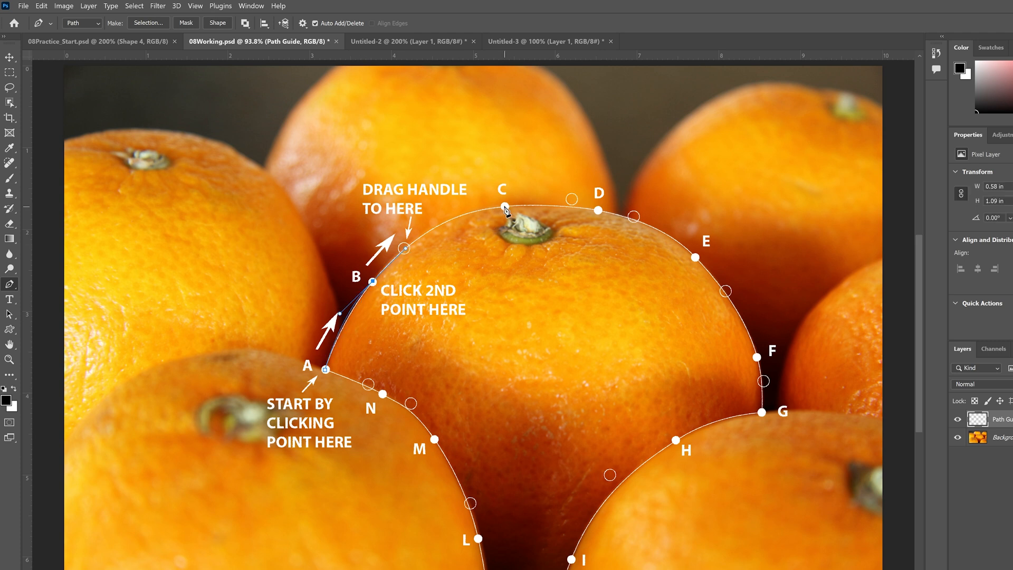
pyautogui.moveTo(504, 210); pyautogui.dragTo(636, 220)
pyautogui.moveTo(696, 258); pyautogui.dragTo(725, 291)
pyautogui.moveTo(757, 358); pyautogui.dragTo(764, 381)
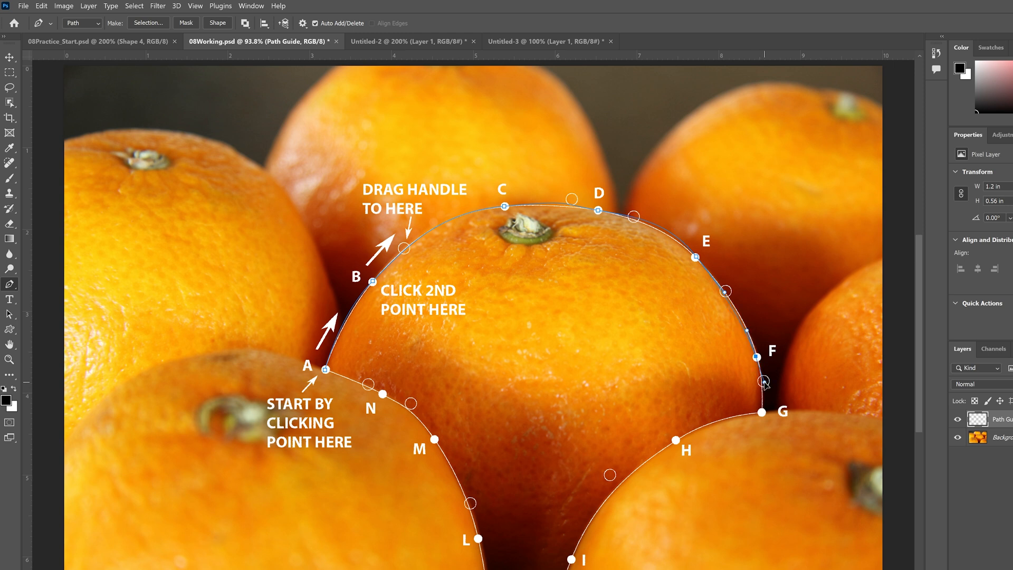
# - Continue the path with a corner point at G, curved points at H and I, and a corner point at J
pyautogui.click(761, 412)
pyautogui.moveTo(675, 440); pyautogui.dragTo(609, 476)
pyautogui.click(571, 558)
pyautogui.moveTo(571, 565); pyautogui.dragTo(561, 530)
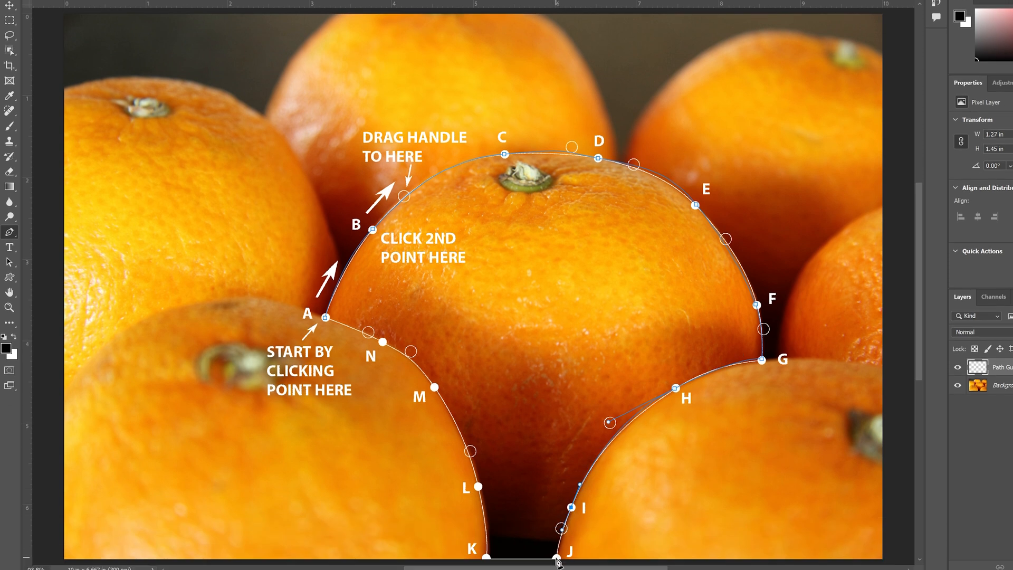
pyautogui.click(557, 556)
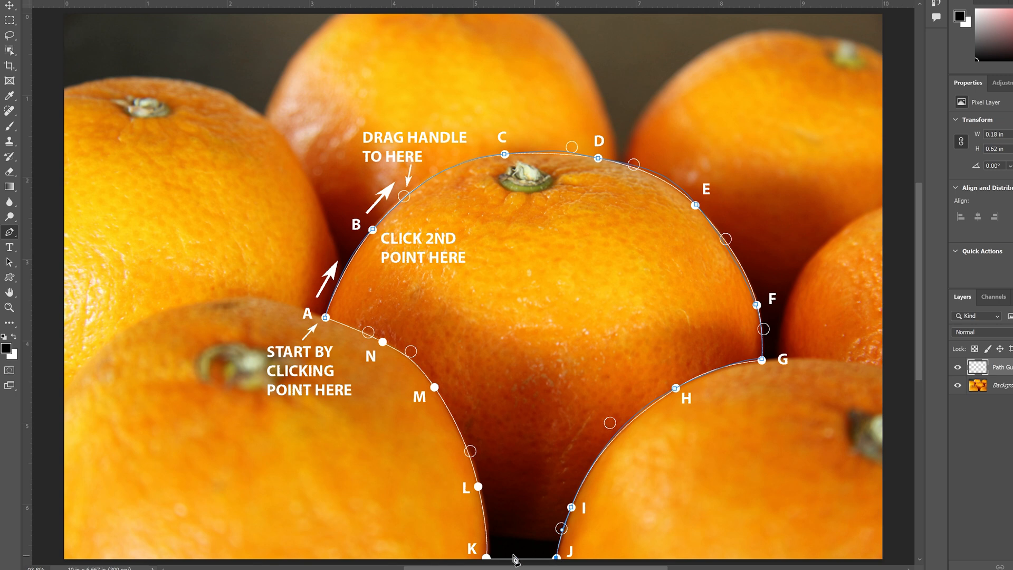
# - Add a corner point at K and curved points at L, M and N, and close the path at A
pyautogui.click(486, 557)
pyautogui.moveTo(477, 487); pyautogui.dragTo(471, 452)
pyautogui.moveTo(434, 388)
pyautogui.mouseDown()
pyautogui.moveTo(411, 352)
pyautogui.moveTo(368, 332)
pyautogui.mouseUp()
pyautogui.click(326, 320)
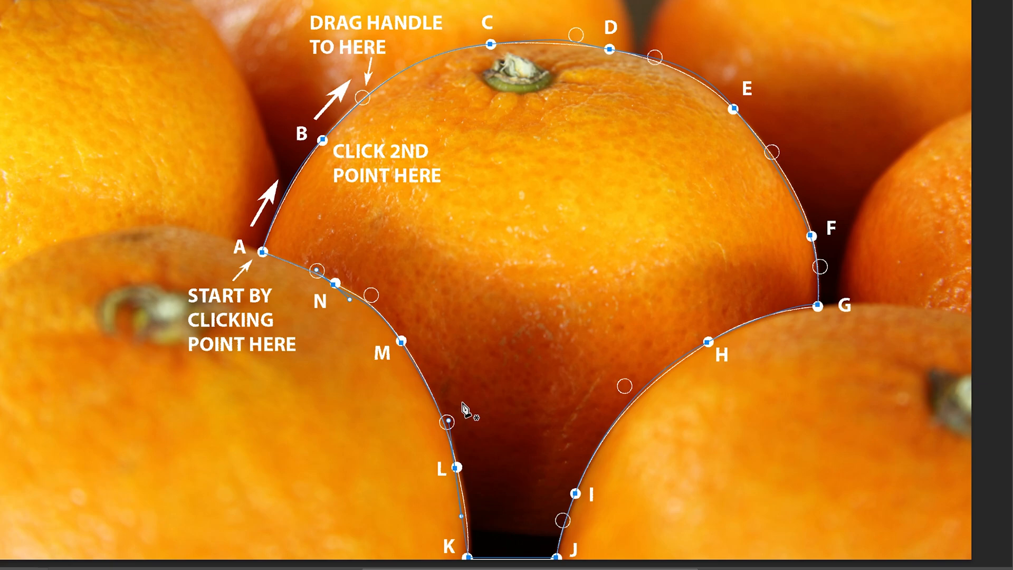
# - Try deleting point B, pulling new handles from point C and adding a point between C and D, undoing each change
pyautogui.click(334, 284)
pyautogui.click(322, 140)
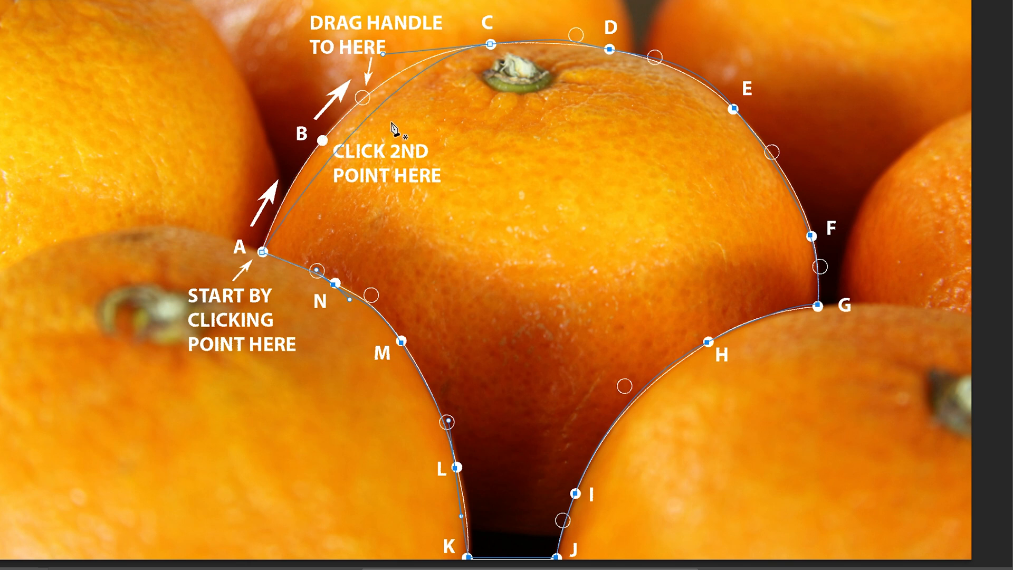
pyautogui.hotkey('ctrl', 'z')
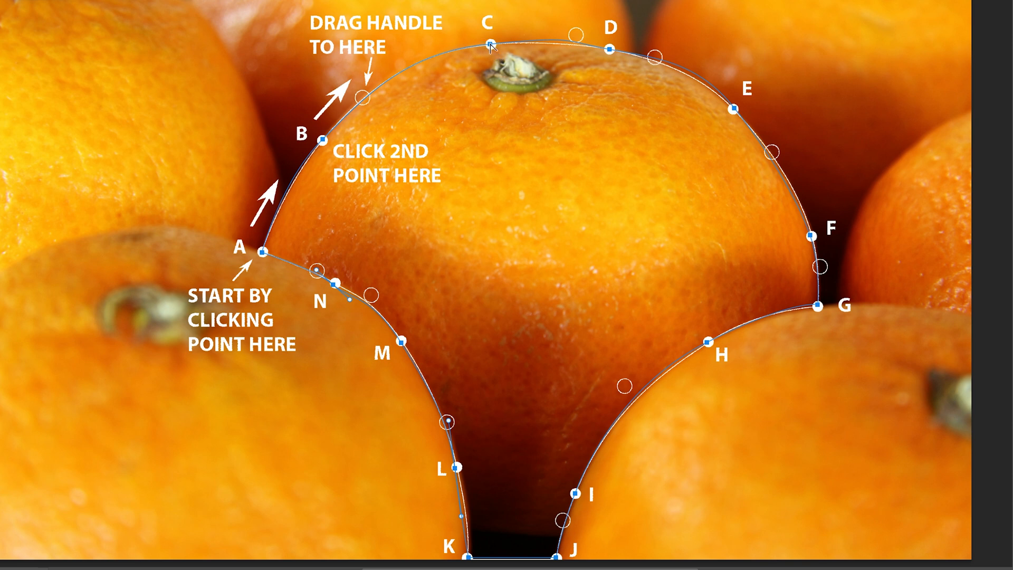
pyautogui.moveTo(491, 44); pyautogui.dragTo(553, 104)
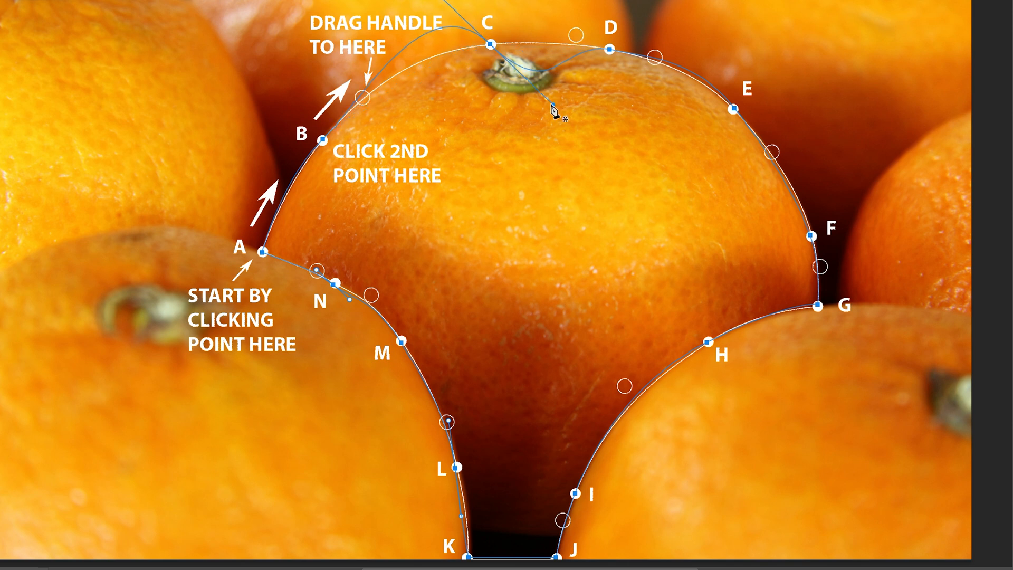
pyautogui.hotkey('ctrl', 'z')
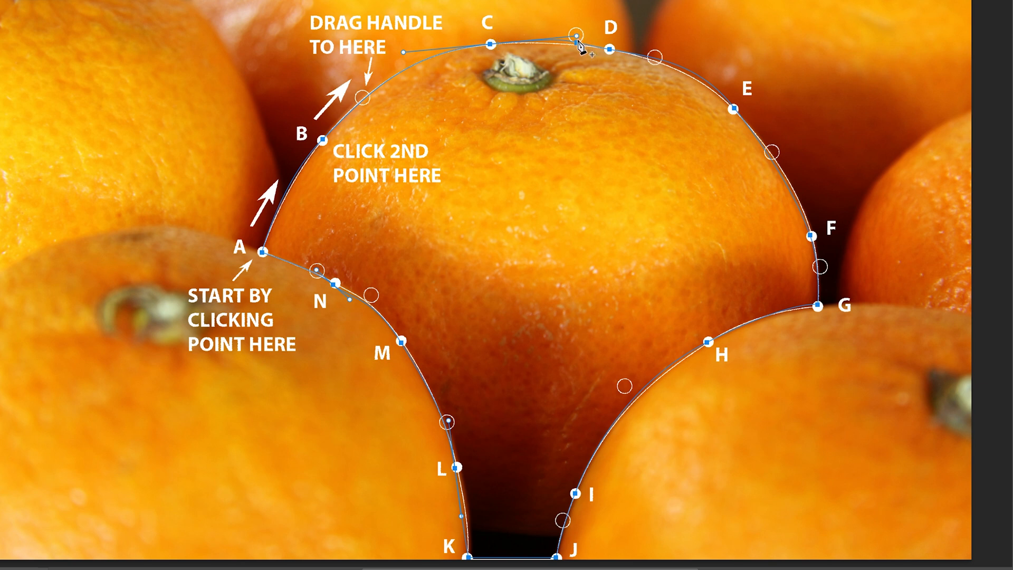
pyautogui.moveTo(577, 39); pyautogui.dragTo(567, 11)
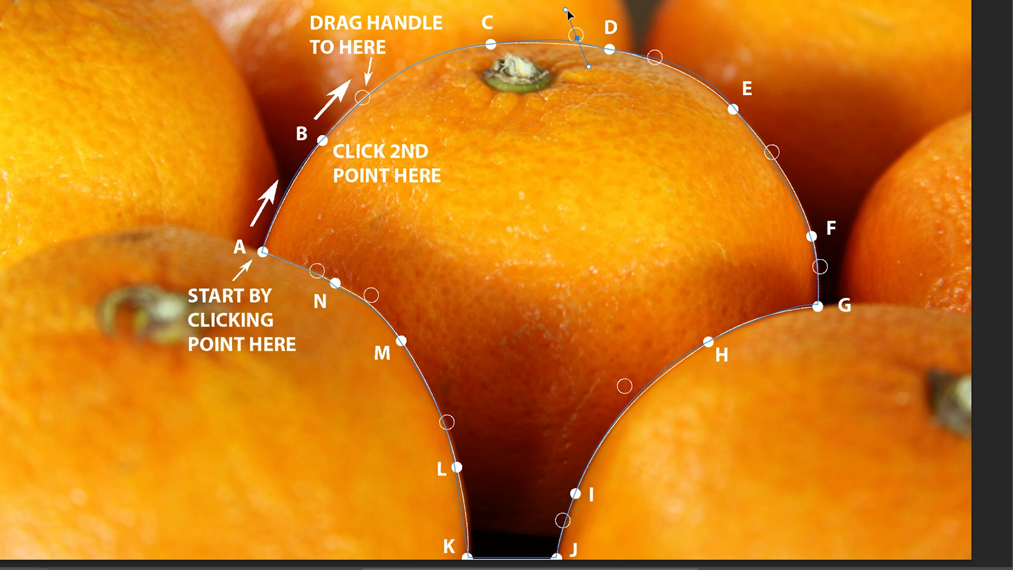
pyautogui.hotkey('ctrl', 'z')
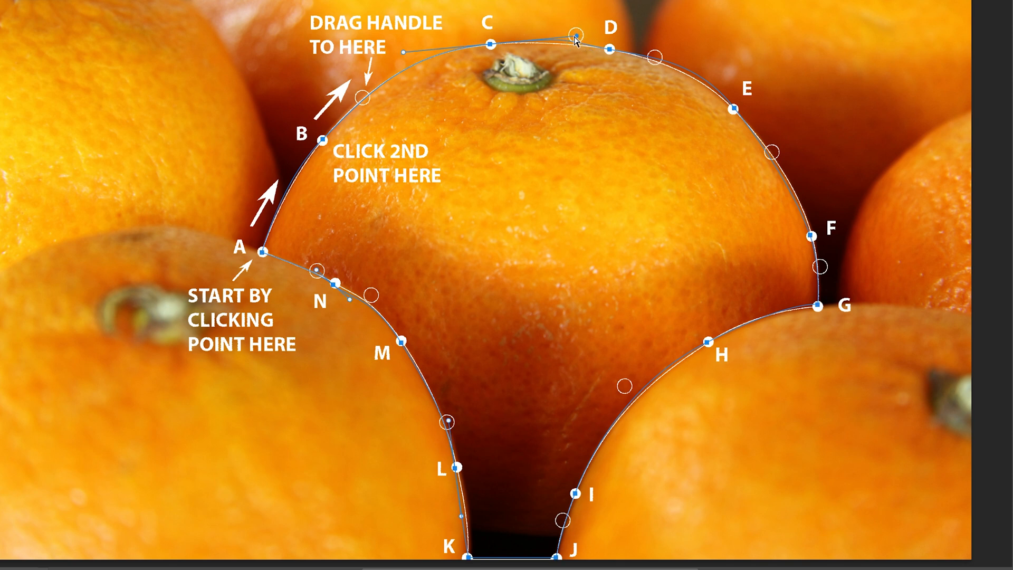
# - Adjust the direction handle of point C and refine the curve at point D with the Direct Selection tool
pyautogui.moveTo(575, 36); pyautogui.dragTo(558, 40)
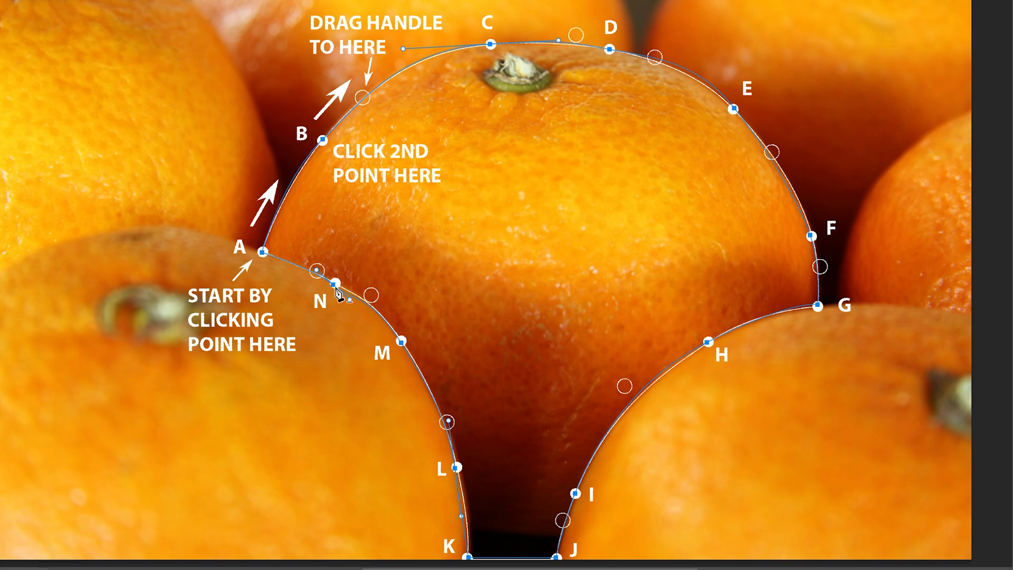
pyautogui.rightClick(9, 315)
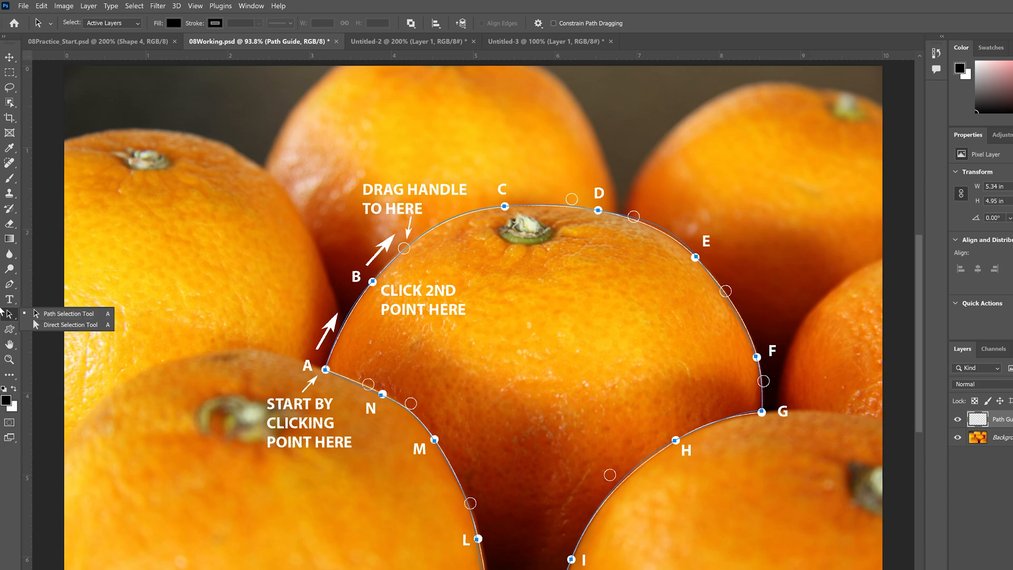
pyautogui.click(37, 325)
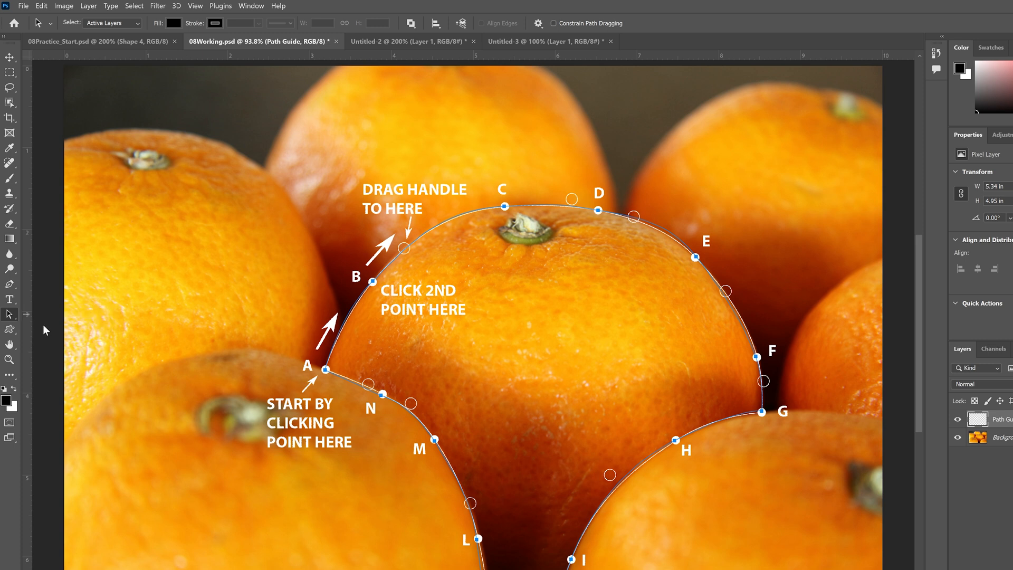
pyautogui.click(599, 210)
pyautogui.moveTo(667, 222); pyautogui.dragTo(672, 234)
# - Fine-tune the curve at points N and H with the Direct Selection tool and save the document
pyautogui.click(381, 394)
pyautogui.moveTo(411, 404); pyautogui.dragTo(412, 401)
pyautogui.click(381, 396)
pyautogui.click(382, 396)
pyautogui.click(675, 441)
pyautogui.click(675, 441)
pyautogui.moveTo(675, 440); pyautogui.dragTo(675, 441)
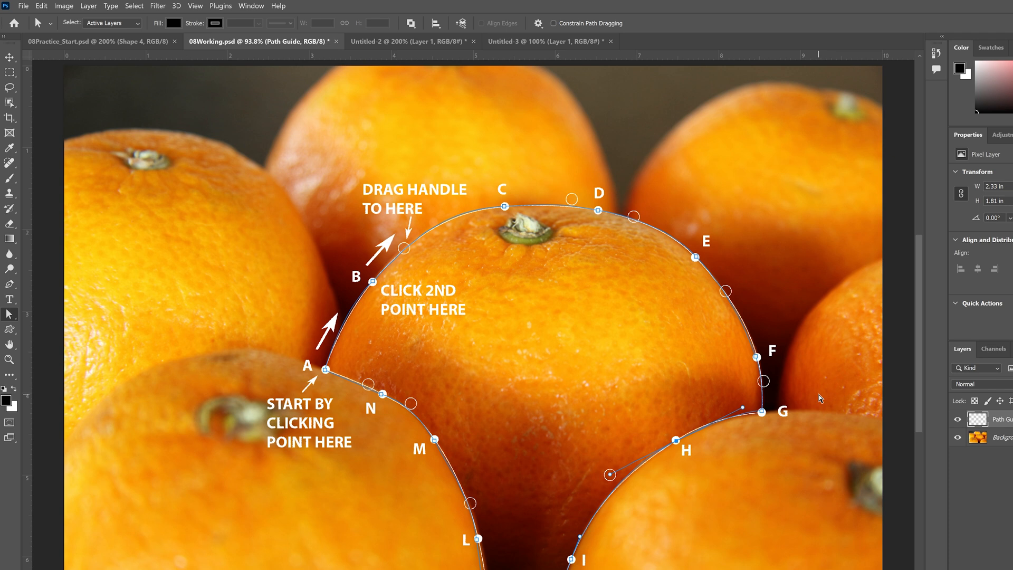
pyautogui.hotkey('ctrl', 's')
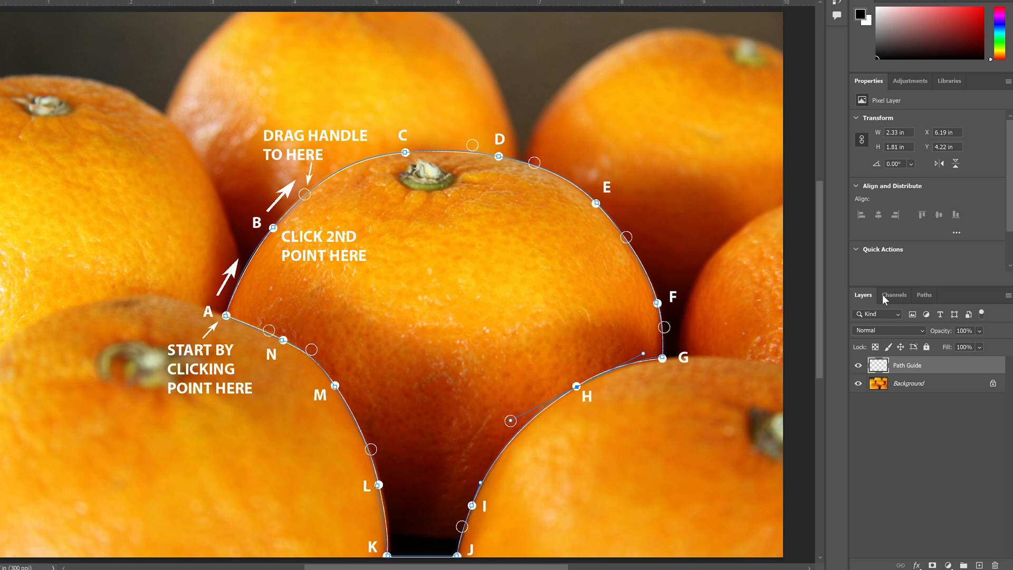
# - Save the work path under the name Lemon
pyautogui.click(926, 299)
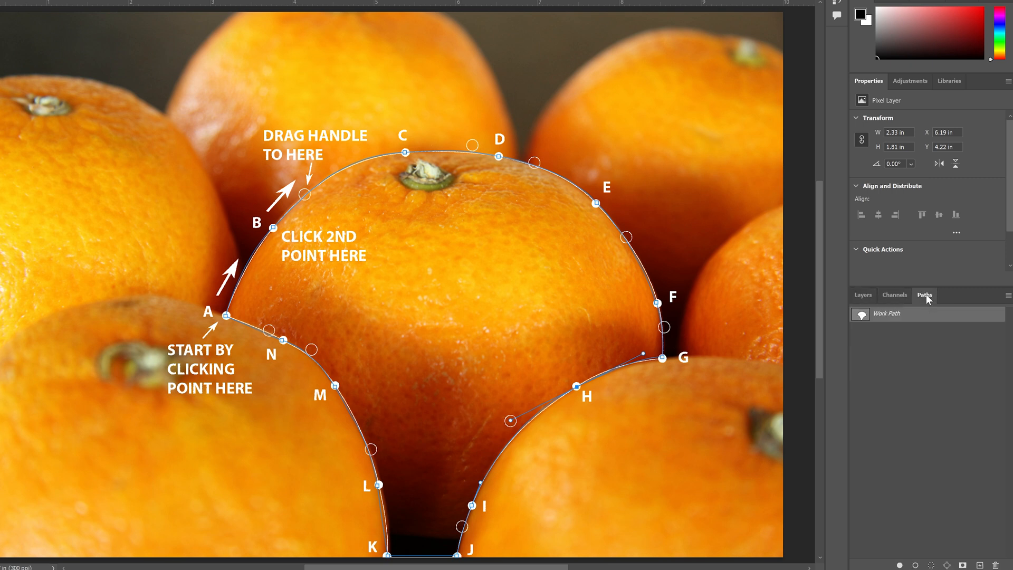
pyautogui.click(876, 315)
pyautogui.doubleClick(861, 316)
pyautogui.moveTo(444, 130); pyautogui.dragTo(505, 242)
pyautogui.write('Lemo')
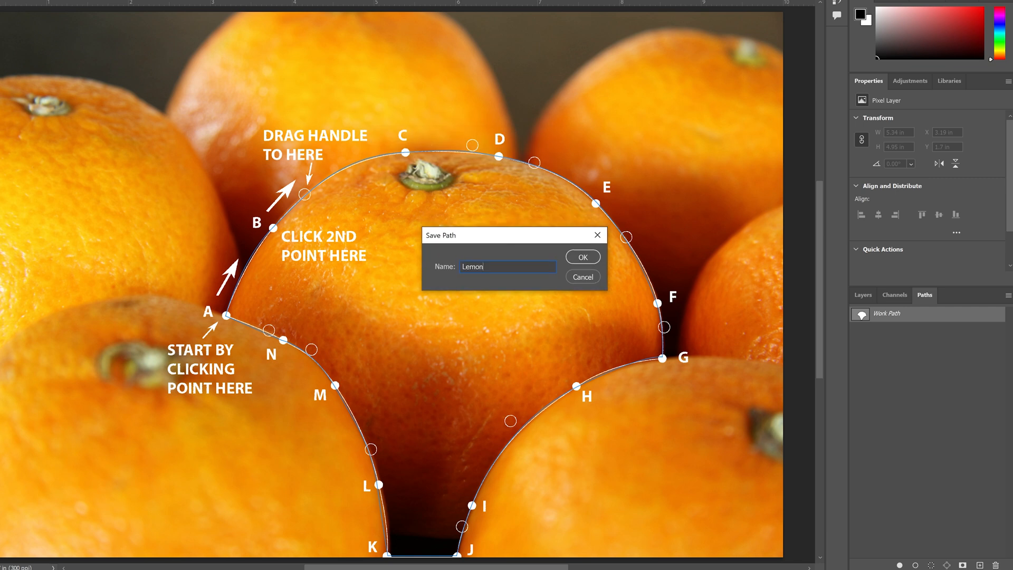
pyautogui.write('n')
pyautogui.press('Return')
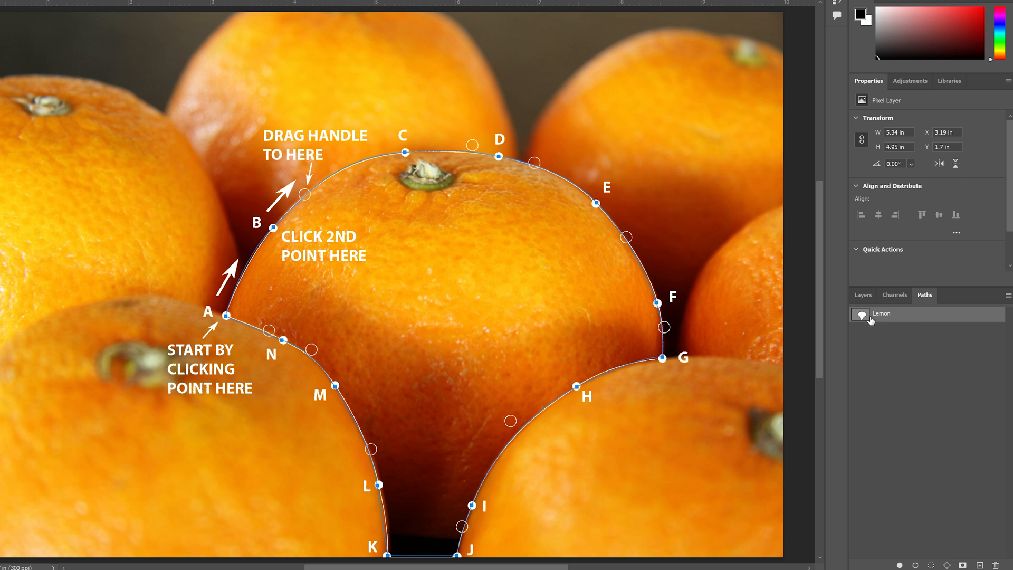
# - Load the Lemon path as a selection and deselect the path itself
pyautogui.click(932, 566)
pyautogui.click(949, 374)
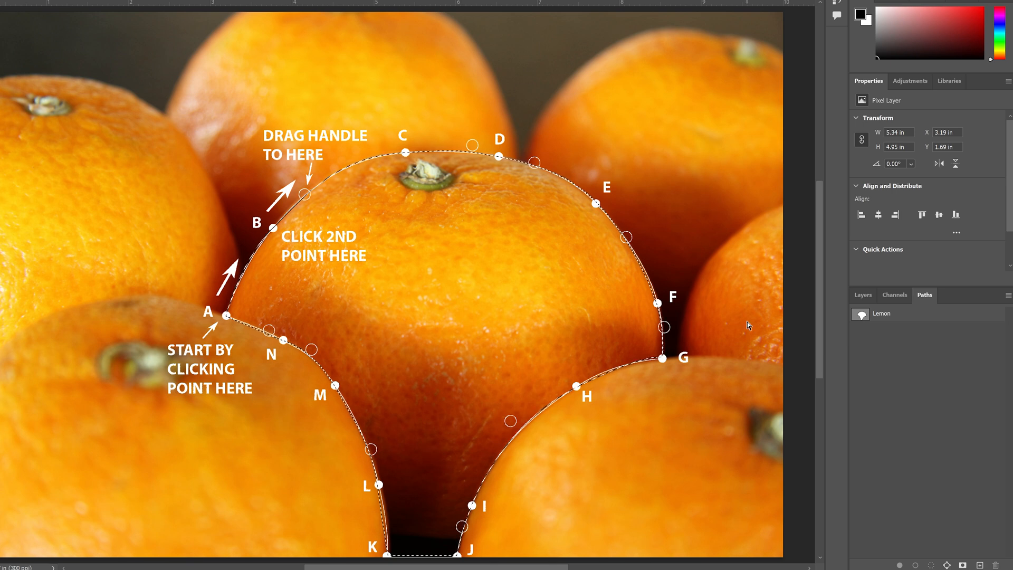
pyautogui.click(863, 295)
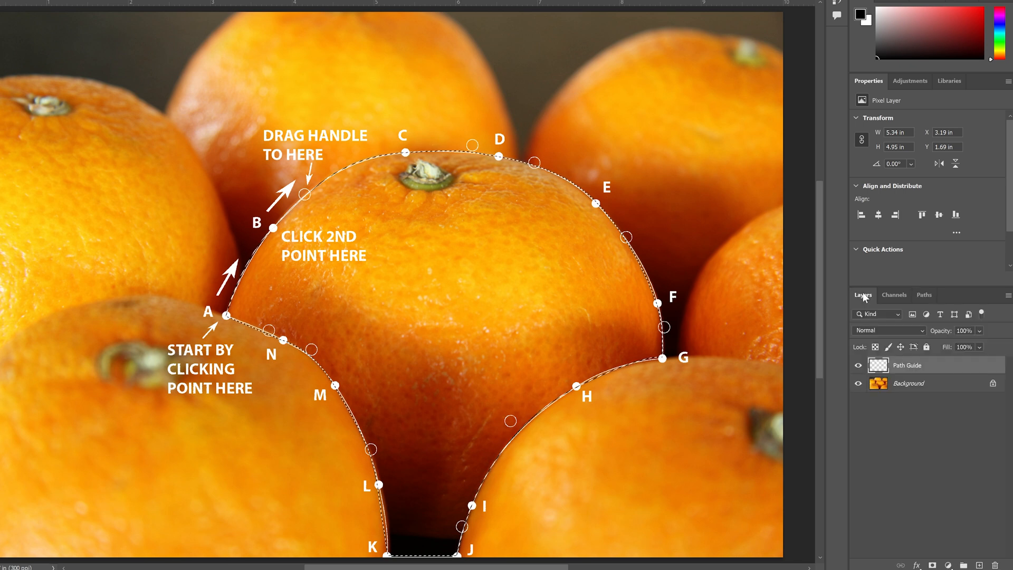
pyautogui.click(924, 294)
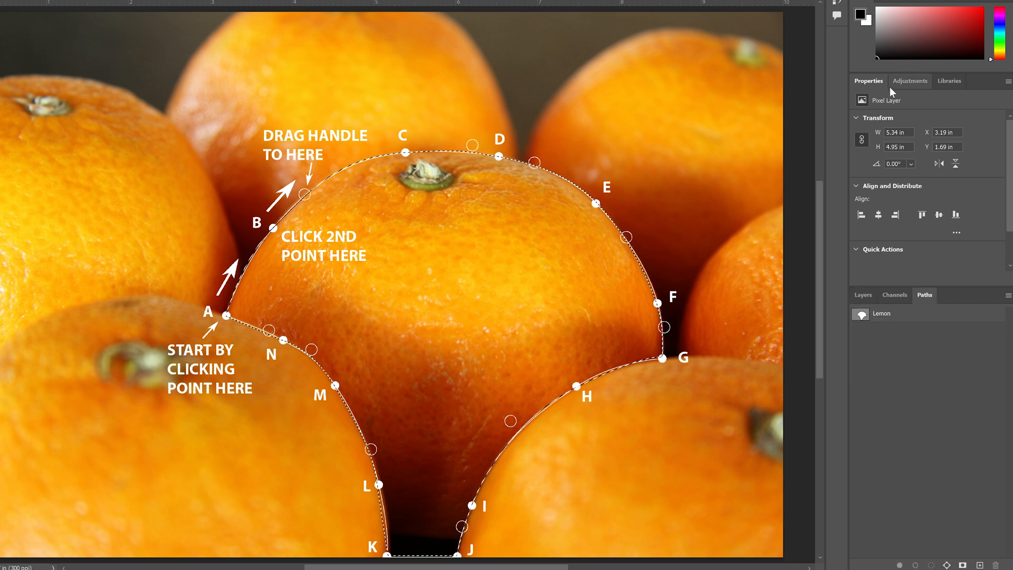
# - Add a Hue/Saturation adjustment to the selected orange and set its Hue to +17
pyautogui.click(910, 82)
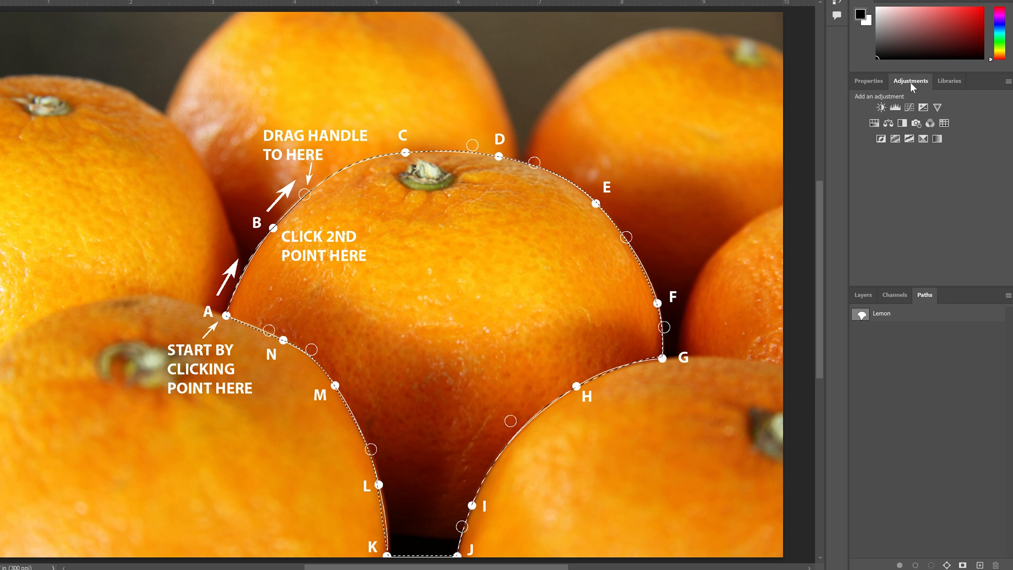
pyautogui.click(873, 124)
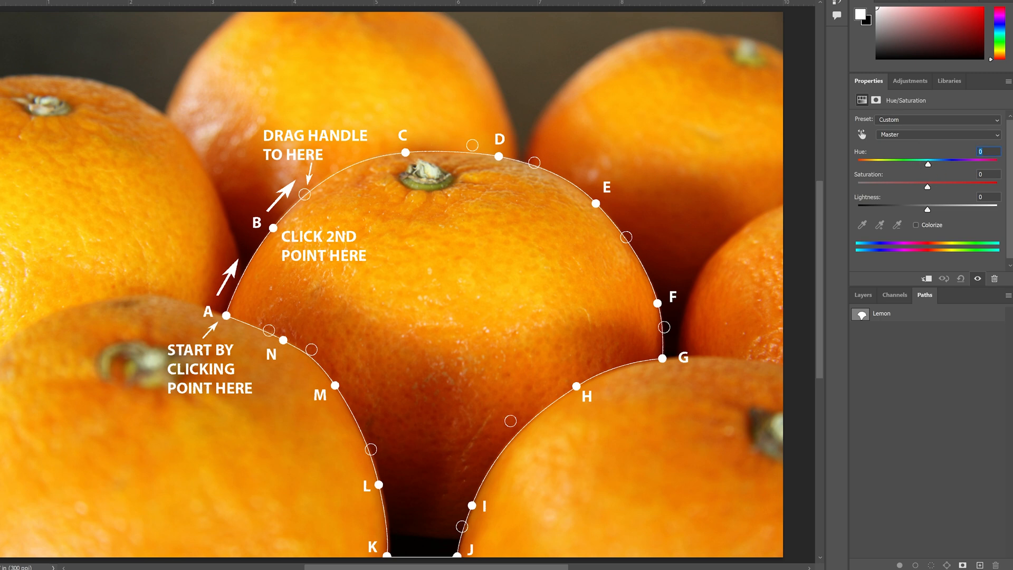
pyautogui.write('17')
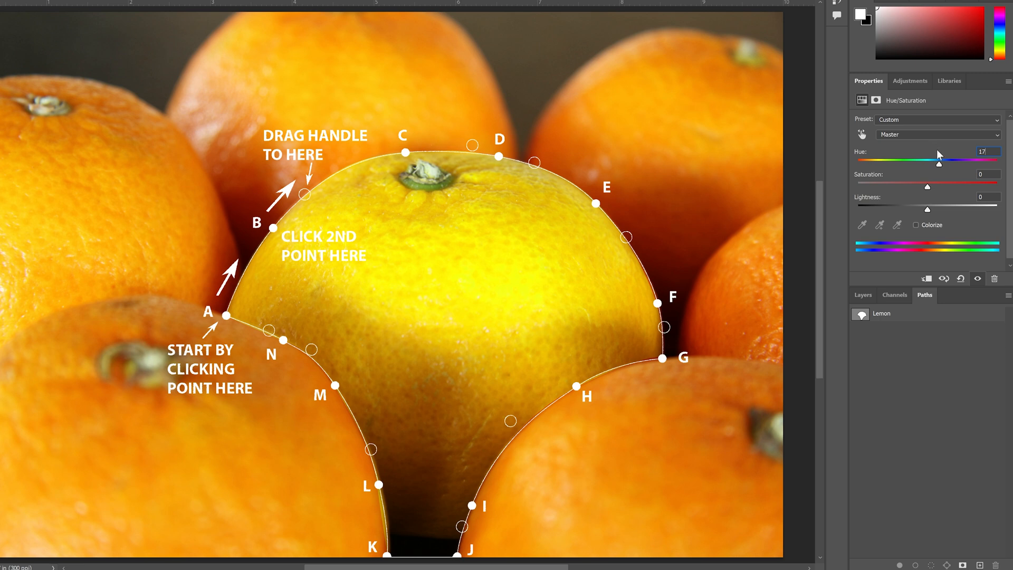
# - Try a Hue of -180 on the selected fruit and set it back to +17
pyautogui.press('Tab')
pyautogui.moveTo(933, 165); pyautogui.dragTo(849, 153)
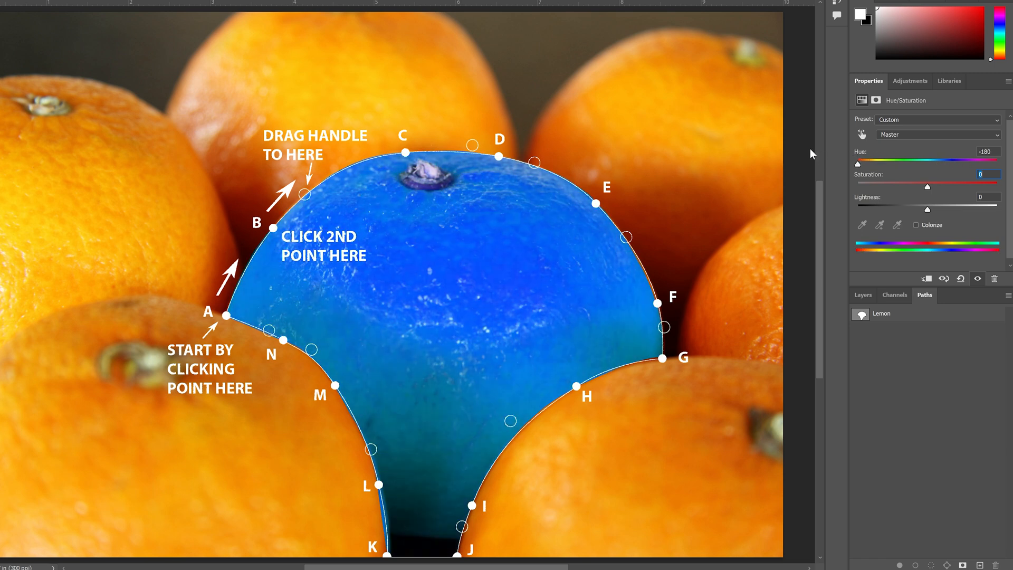
pyautogui.hotkey('shift', 'Tab')
pyautogui.write('17')
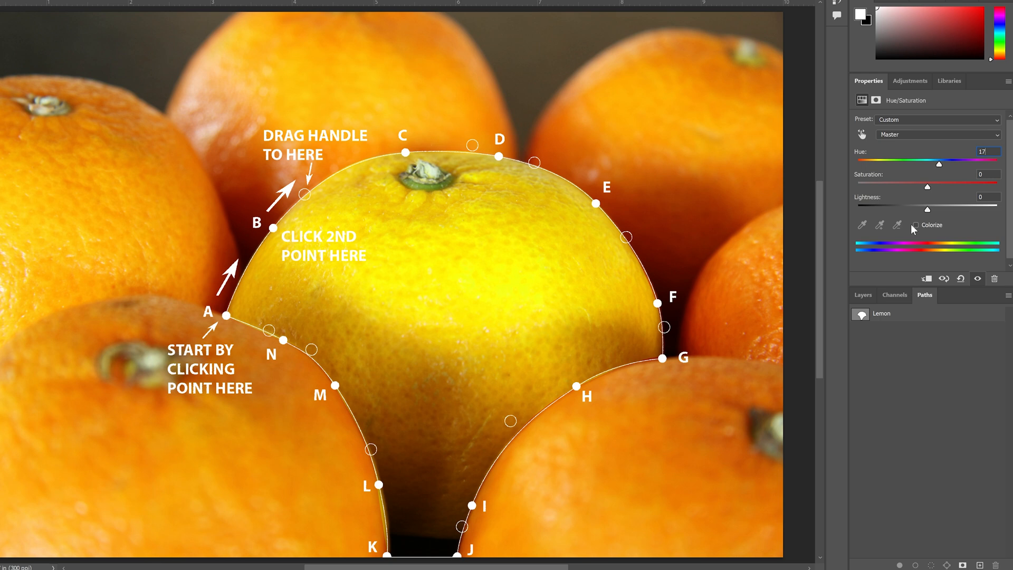
# - Select the Path Guide layer and hide it
pyautogui.click(871, 294)
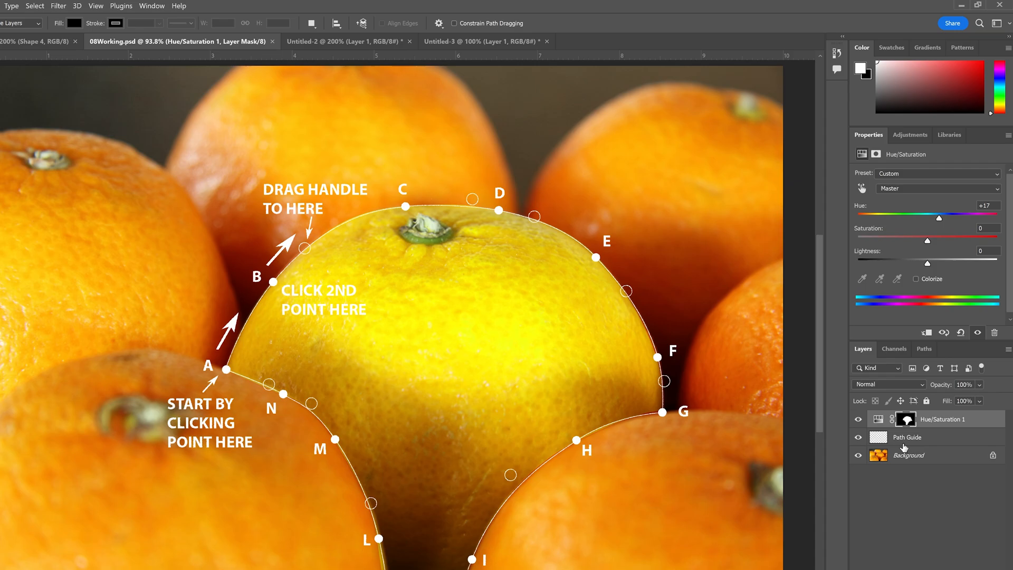
pyautogui.rightClick(903, 443)
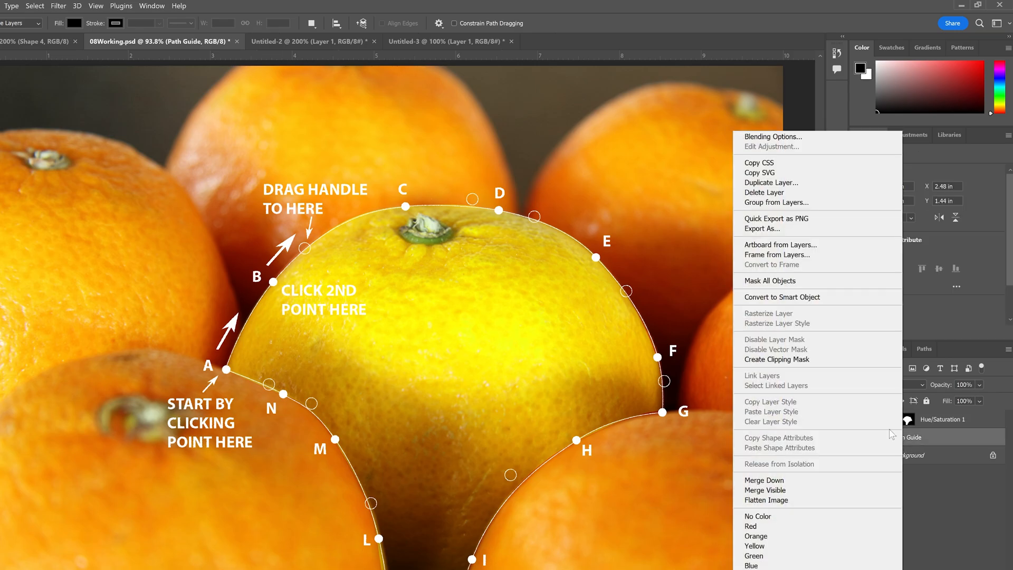
pyautogui.click(935, 474)
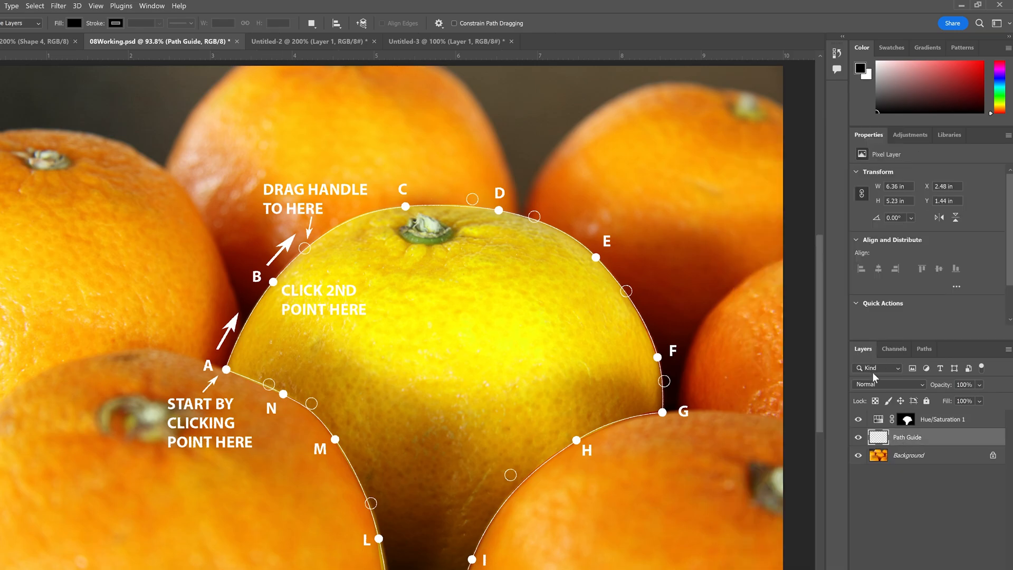
pyautogui.click(877, 422)
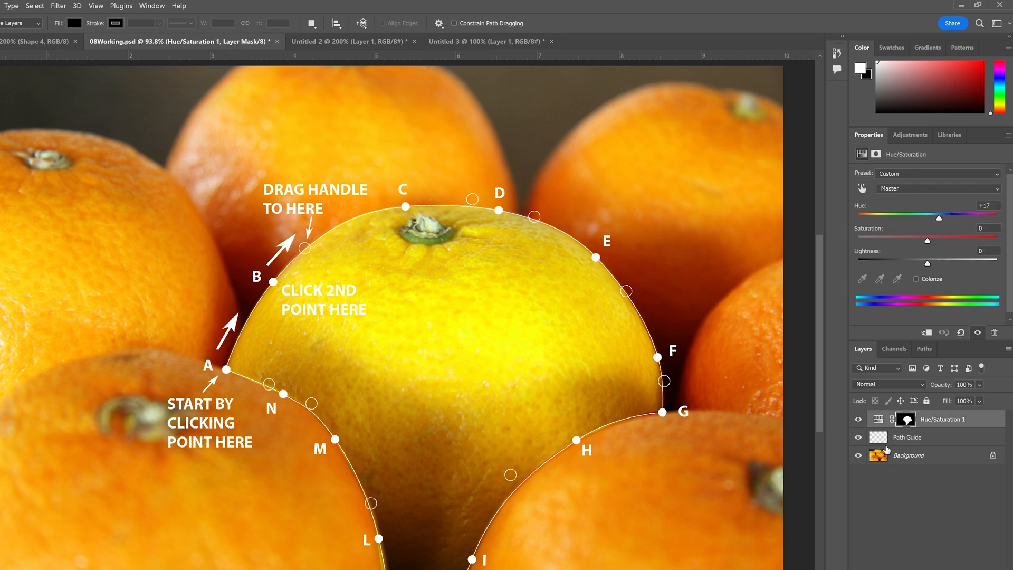
pyautogui.click(878, 438)
pyautogui.click(858, 437)
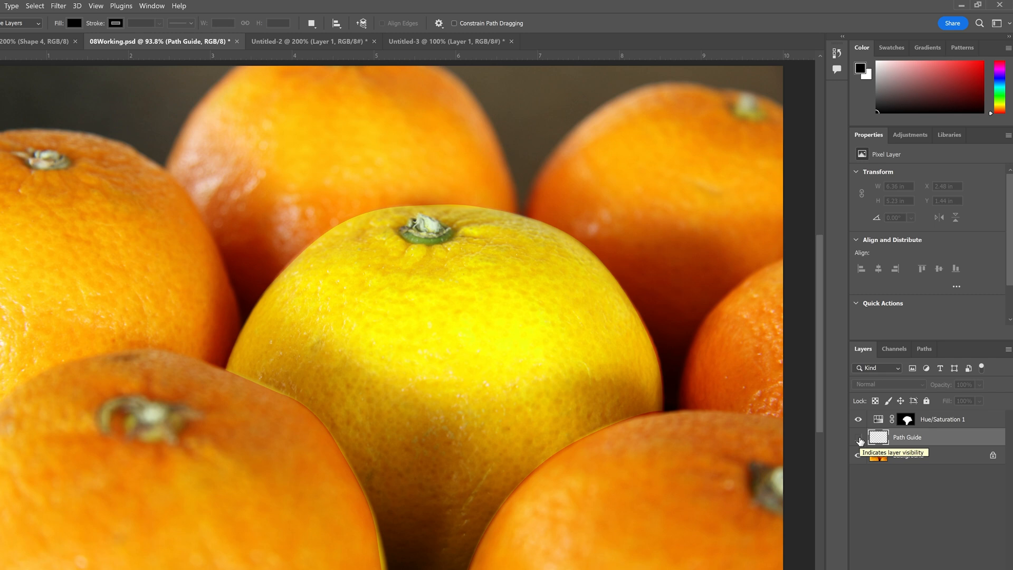
# - Check that the rulers are turned on and set their units to inches
pyautogui.click(95, 6)
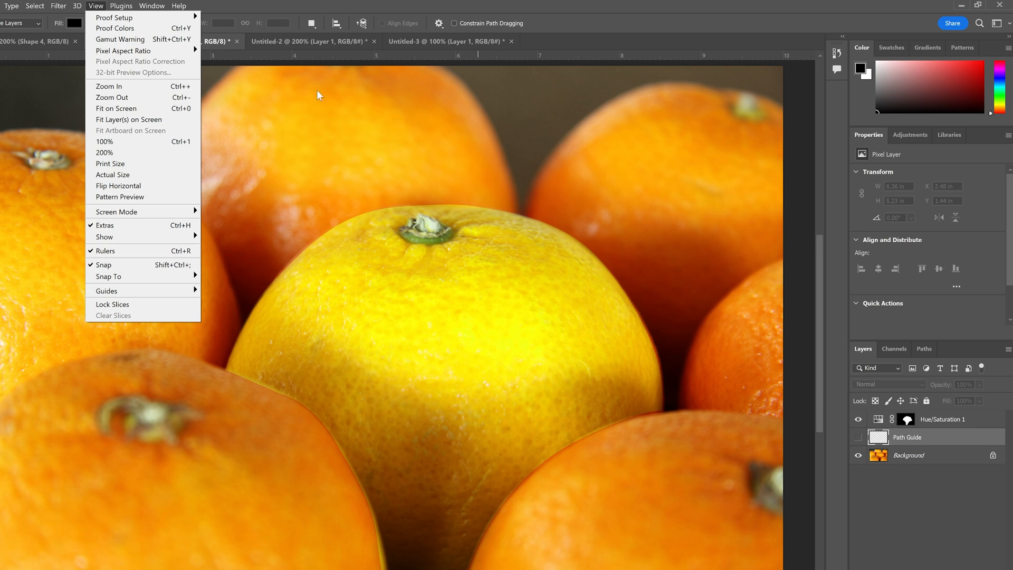
pyautogui.click(390, 53)
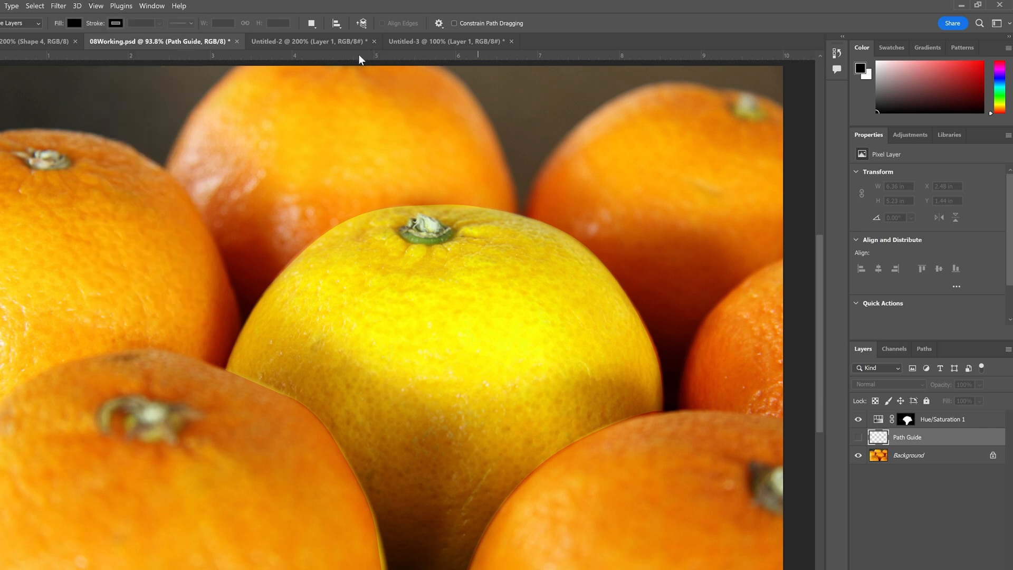
pyautogui.rightClick(331, 52)
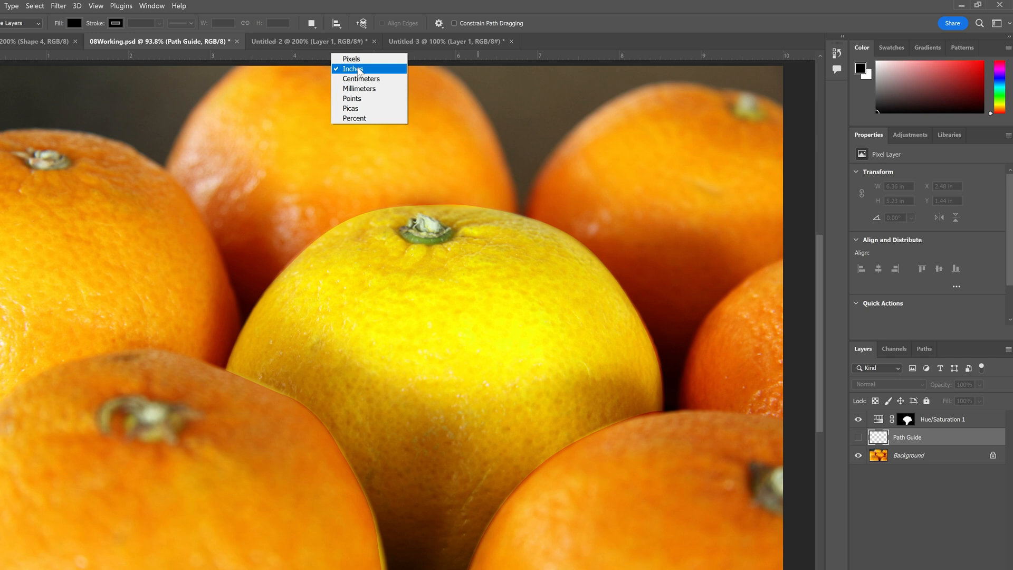
pyautogui.click(358, 70)
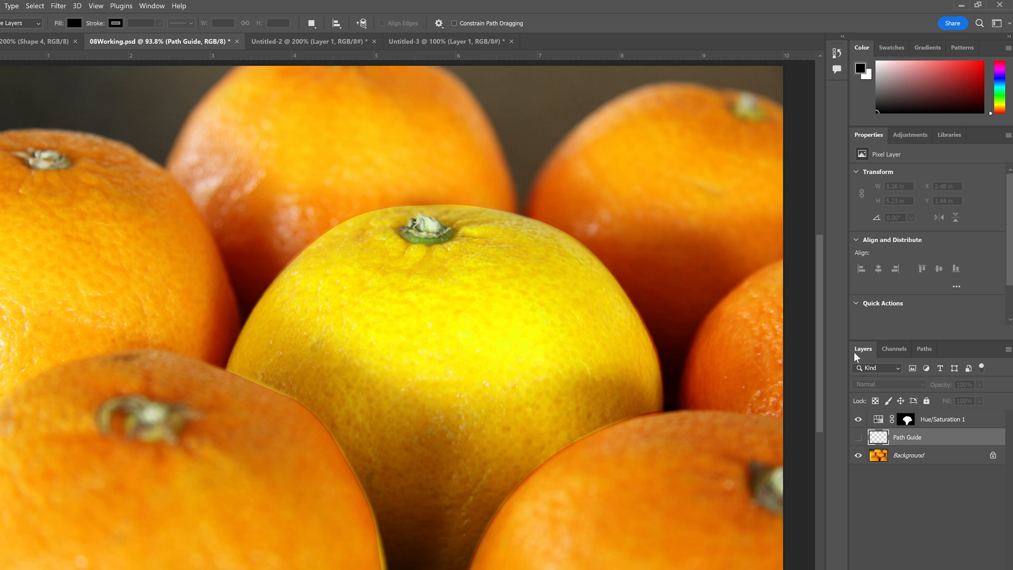
# - Select the Hue/Saturation 1 layer and set up the Horizontal Type tool for 55 pt, right-aligned, white text
pyautogui.click(908, 420)
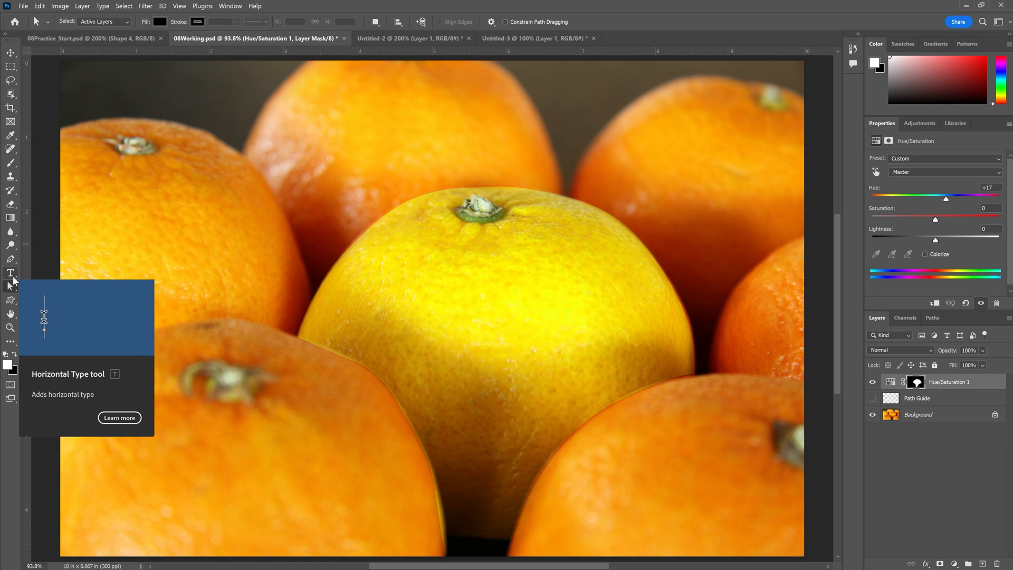
pyautogui.click(14, 277)
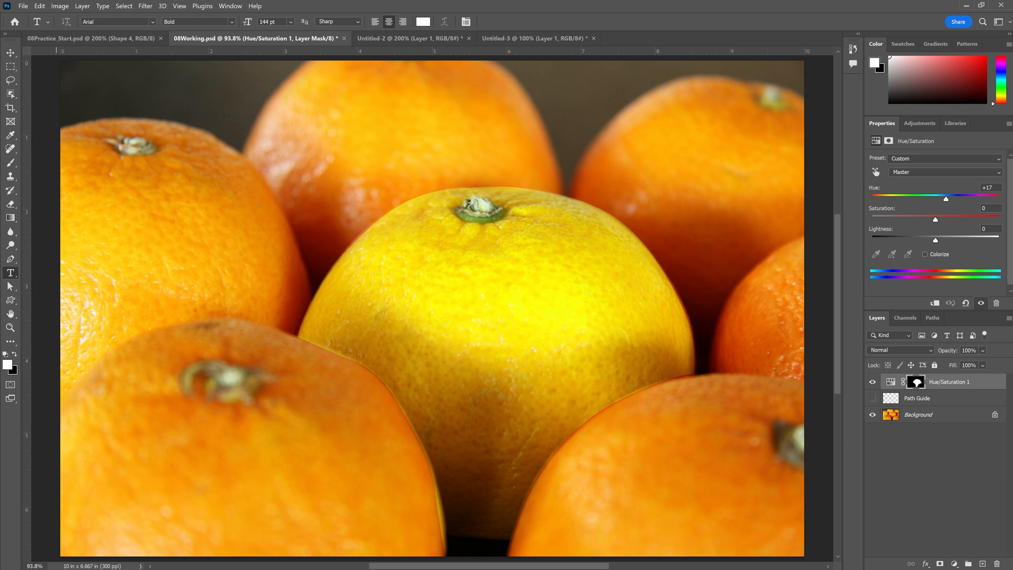
pyautogui.moveTo(270, 22); pyautogui.dragTo(198, 15)
pyautogui.write('55')
pyautogui.click(423, 22)
pyautogui.moveTo(738, 202); pyautogui.dragTo(800, 194)
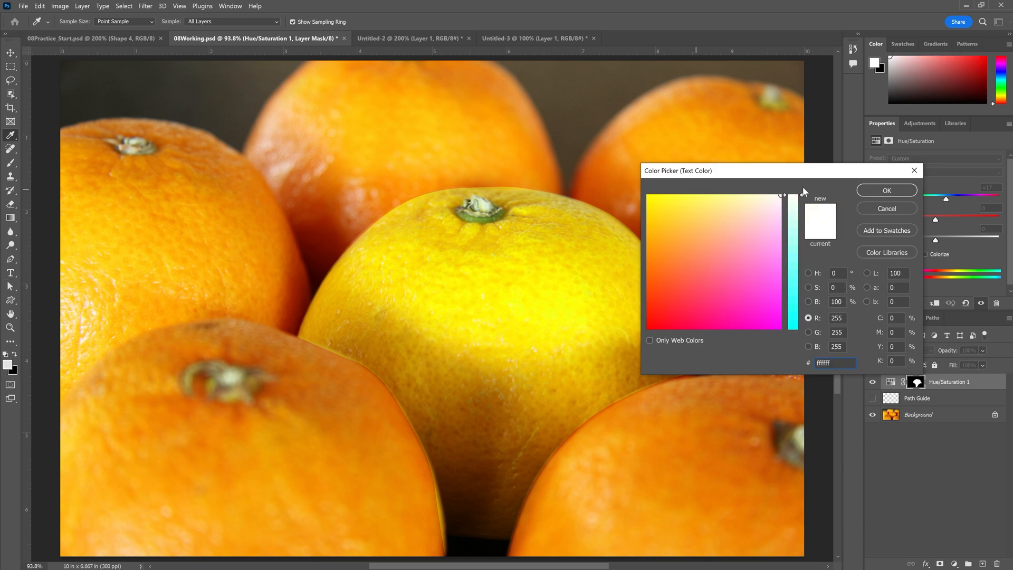
pyautogui.click(877, 191)
pyautogui.click(423, 23)
pyautogui.click(886, 190)
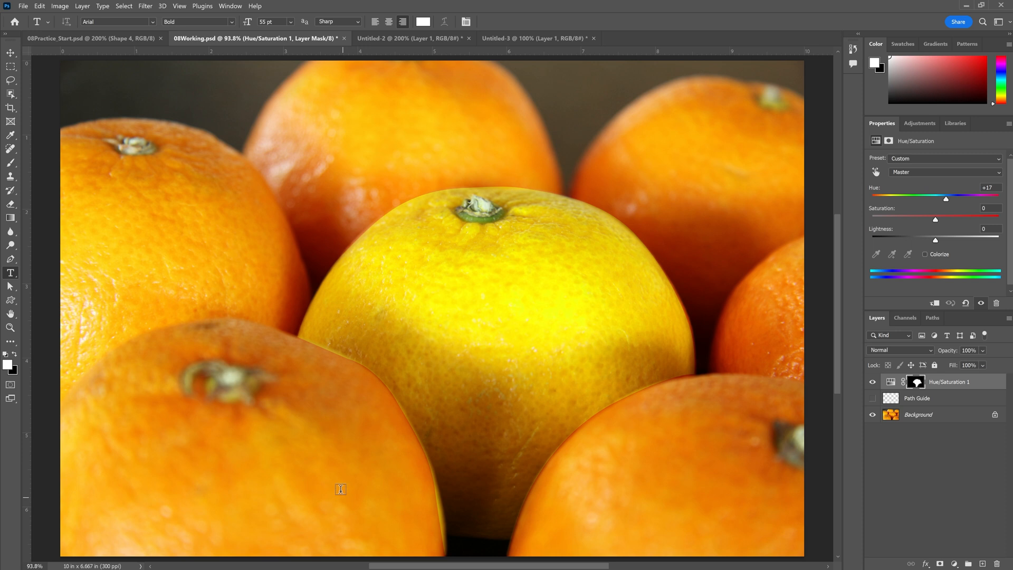
# - Create a wide paragraph text box across the lower part of the image and enter "Citrus Lane Farms"
pyautogui.moveTo(253, 444); pyautogui.dragTo(771, 530)
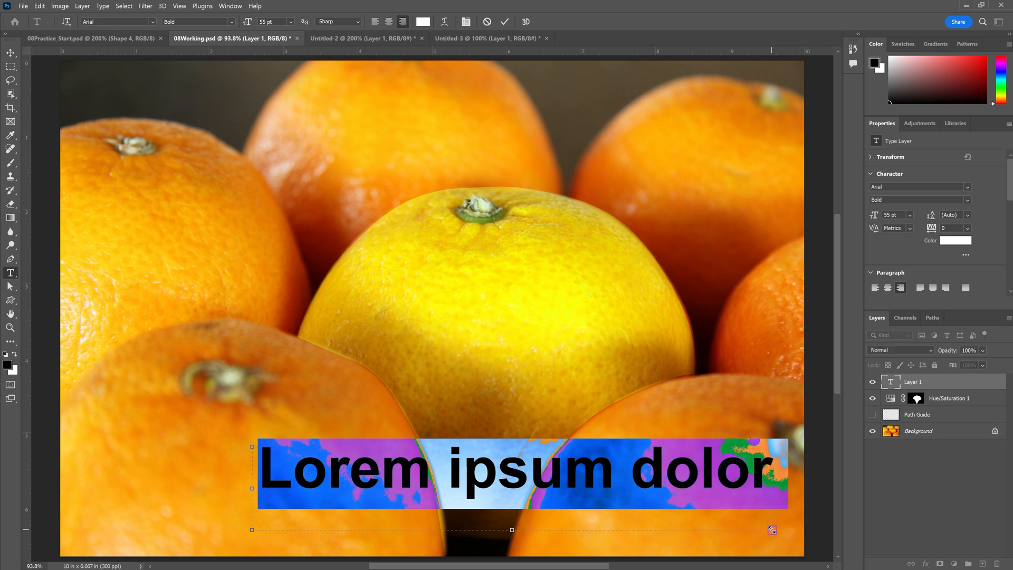
pyautogui.write('Cl')
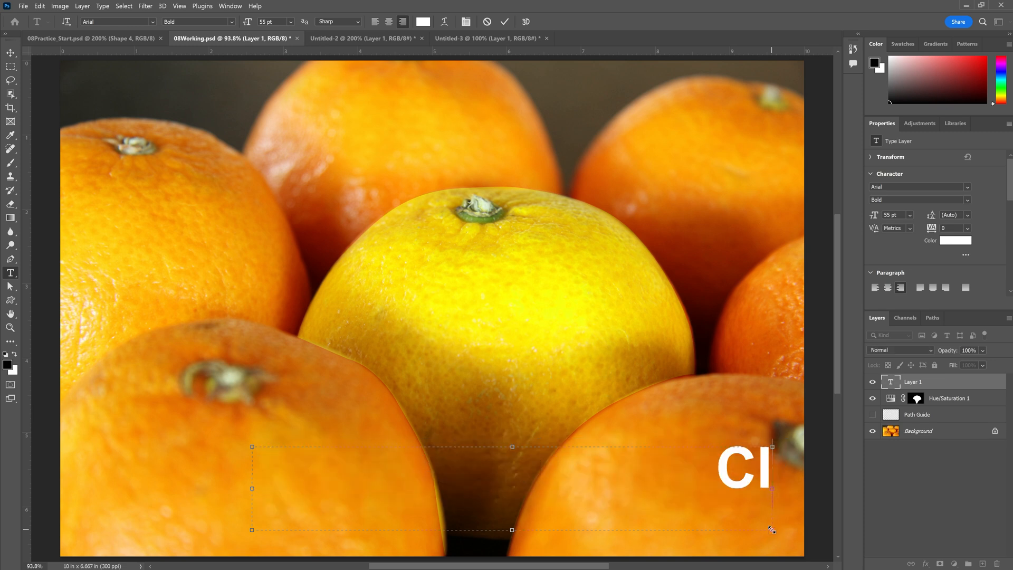
pyautogui.press('BackSpace')
pyautogui.write('it')
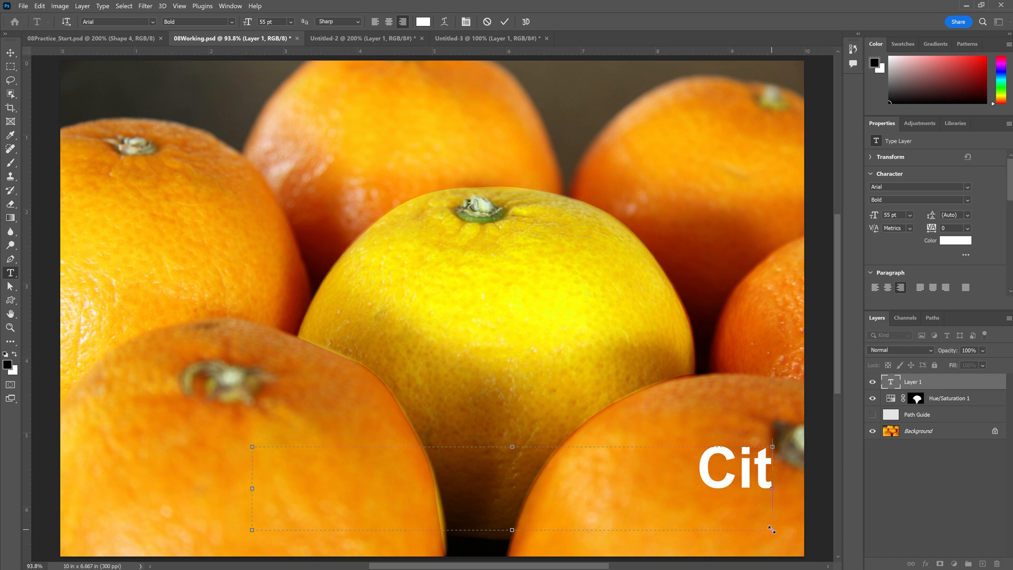
pyautogui.write('rus Lane')
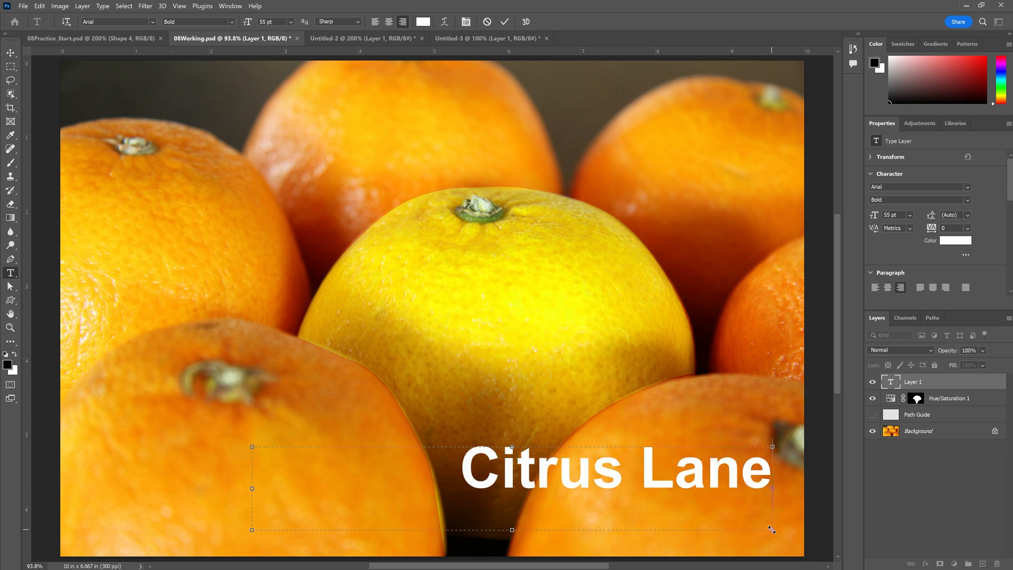
pyautogui.write(' Farms')
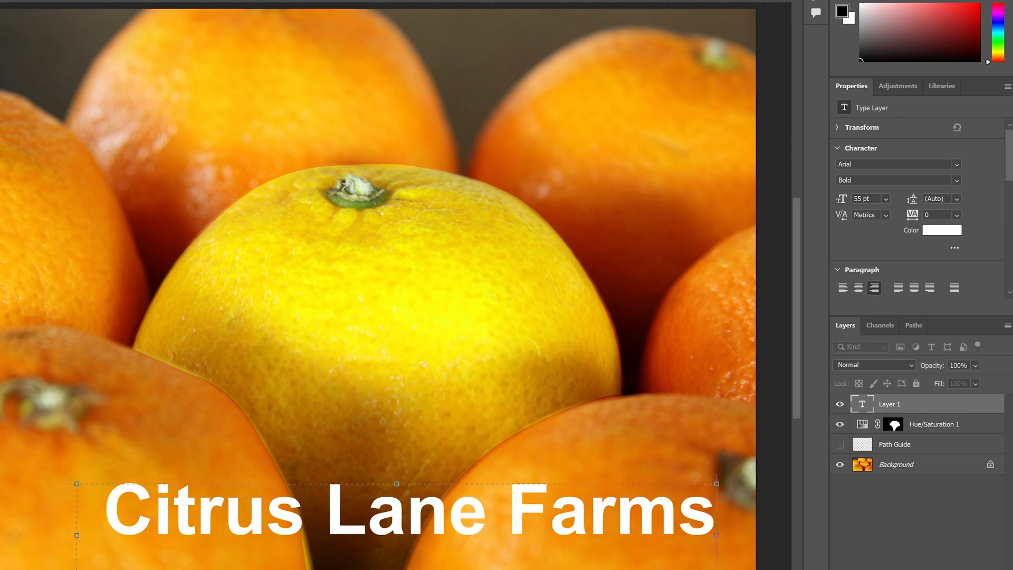
# - Try a tracking of -100 on the whole Citrus Lane Farms text and set it to -25
pyautogui.hotkey('ctrl', 'a')
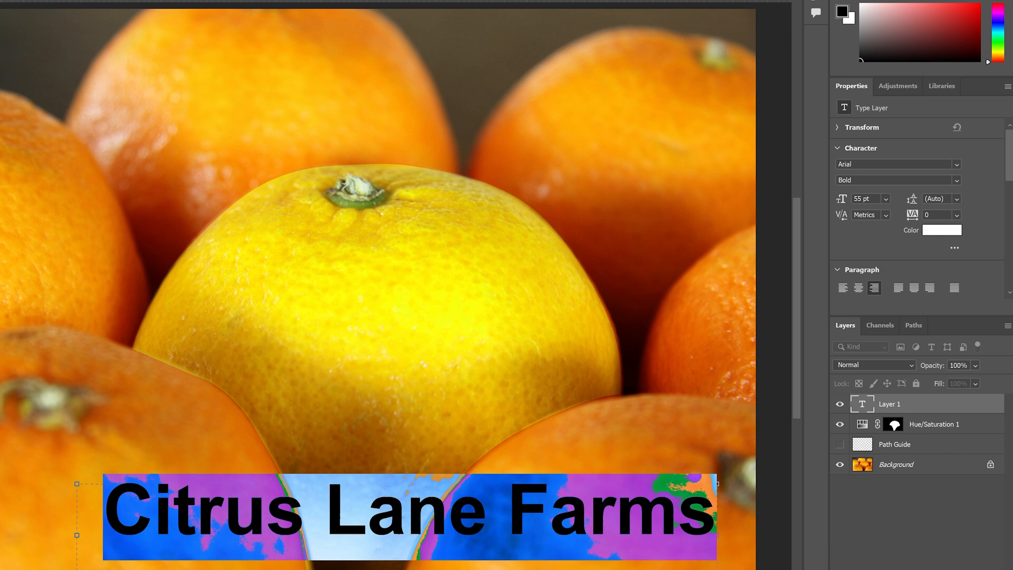
pyautogui.click(957, 214)
pyautogui.click(944, 226)
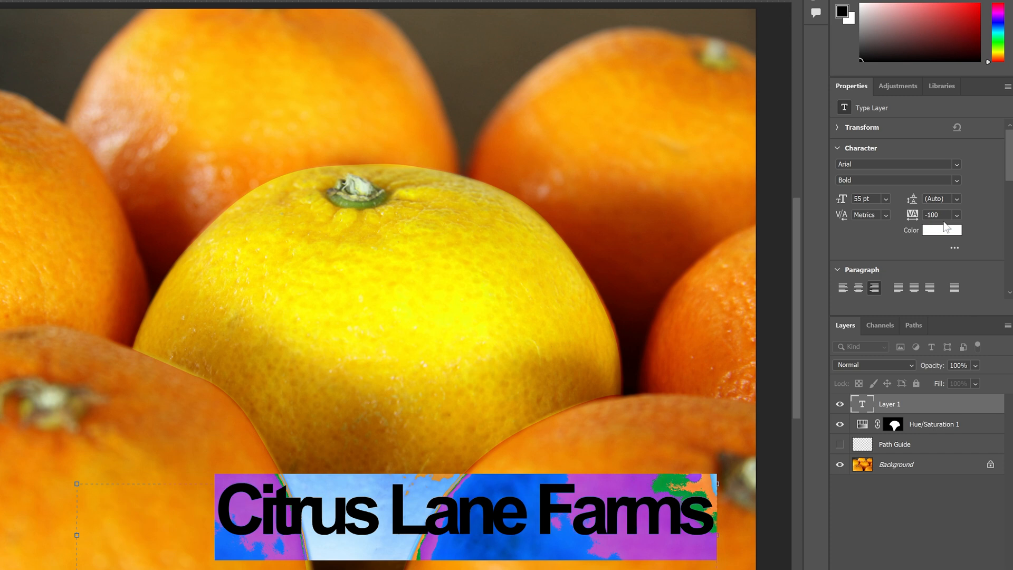
pyautogui.click(956, 212)
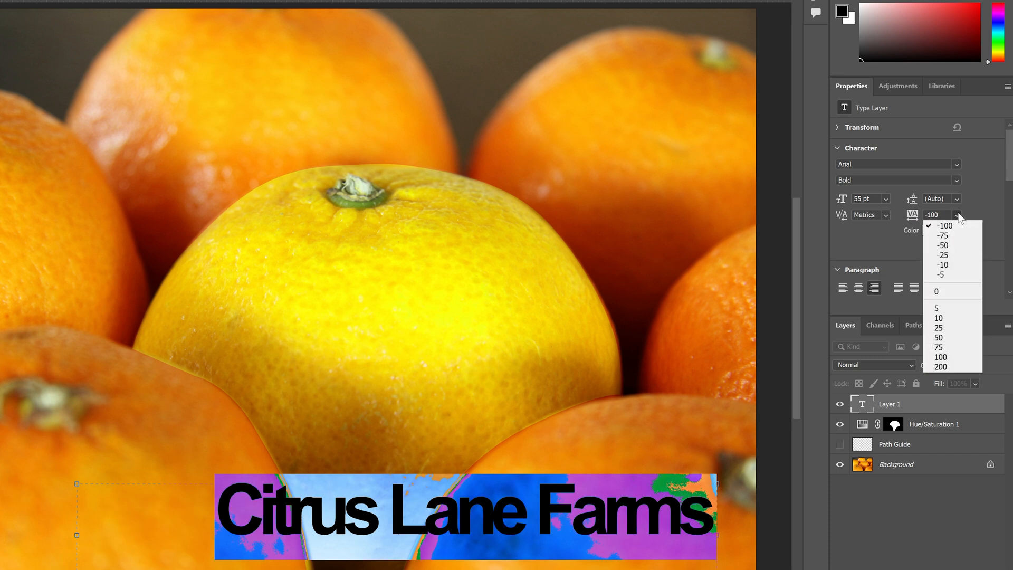
pyautogui.click(943, 255)
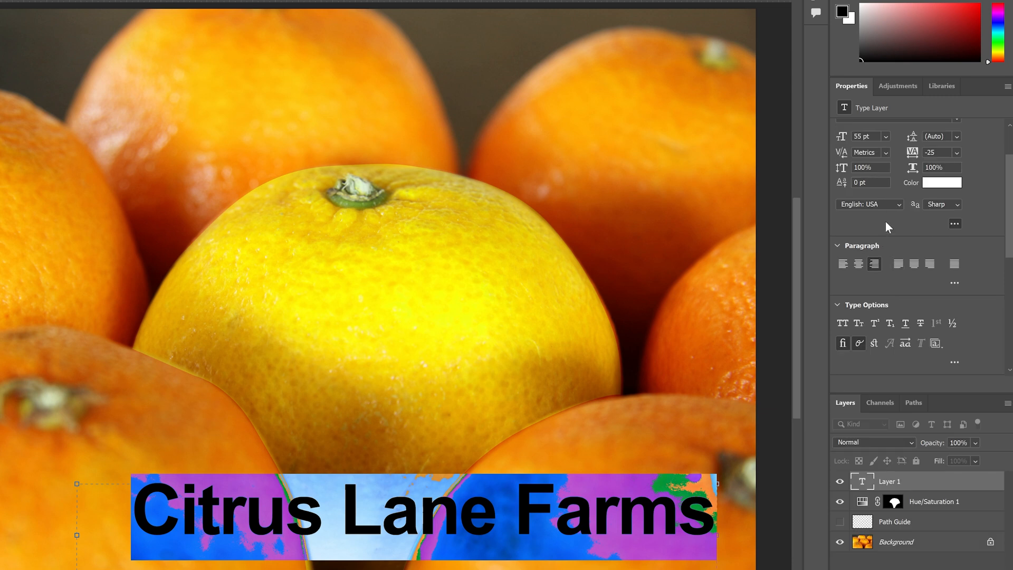
# - Apply the All Caps type option to the selected text
pyautogui.scroll(3, 885, 221)
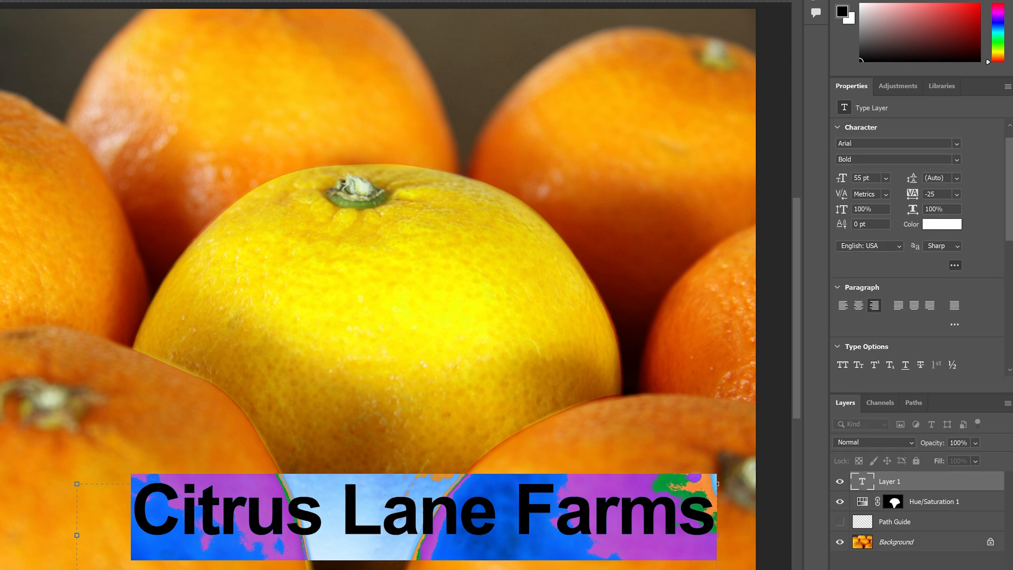
pyautogui.scroll(-3, 884, 210)
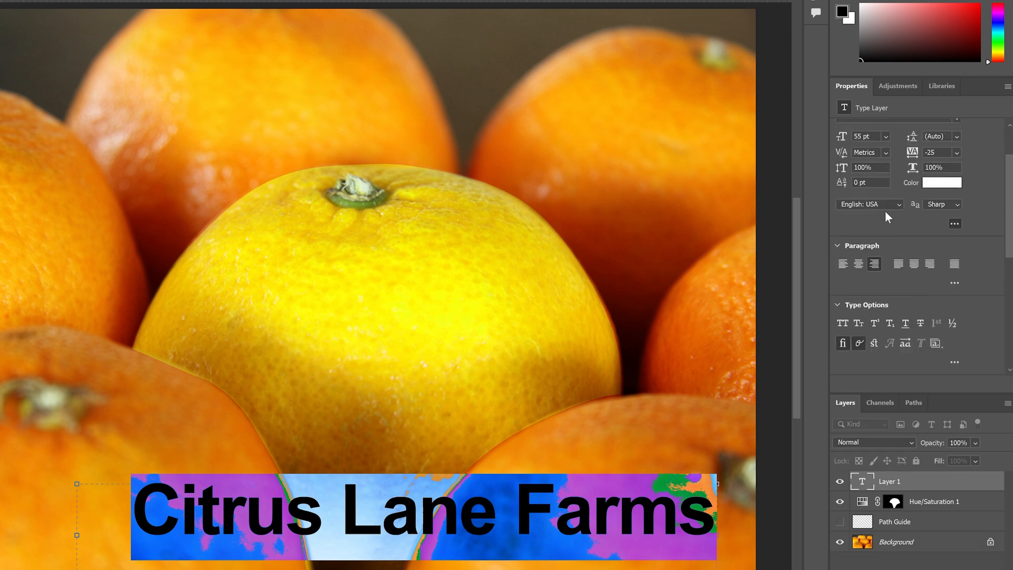
pyautogui.click(839, 321)
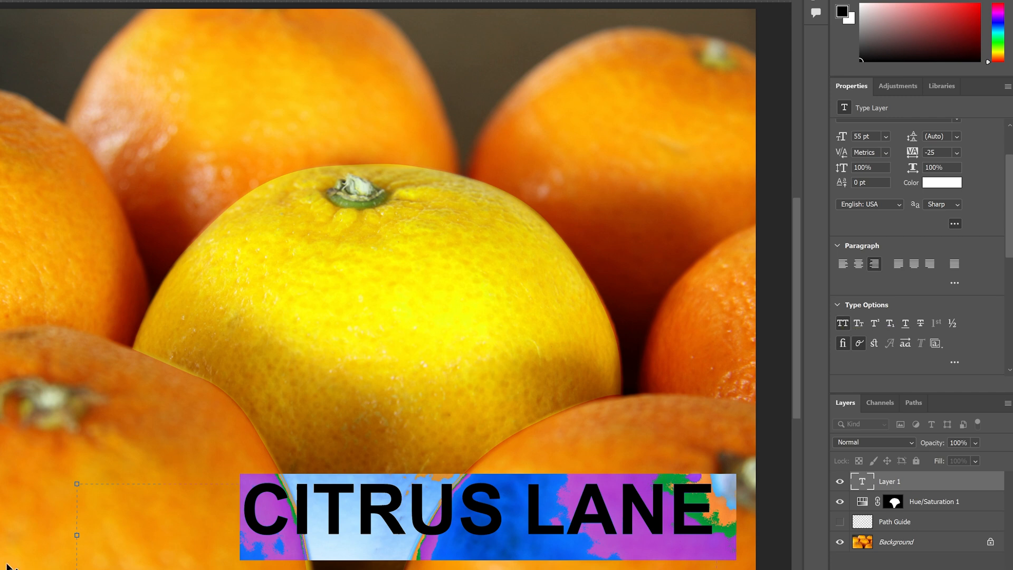
# - Widen the text box so the whole name fits on one line and move the text down toward the image's lower edge
pyautogui.moveTo(77, 537); pyautogui.dragTo(0, 533)
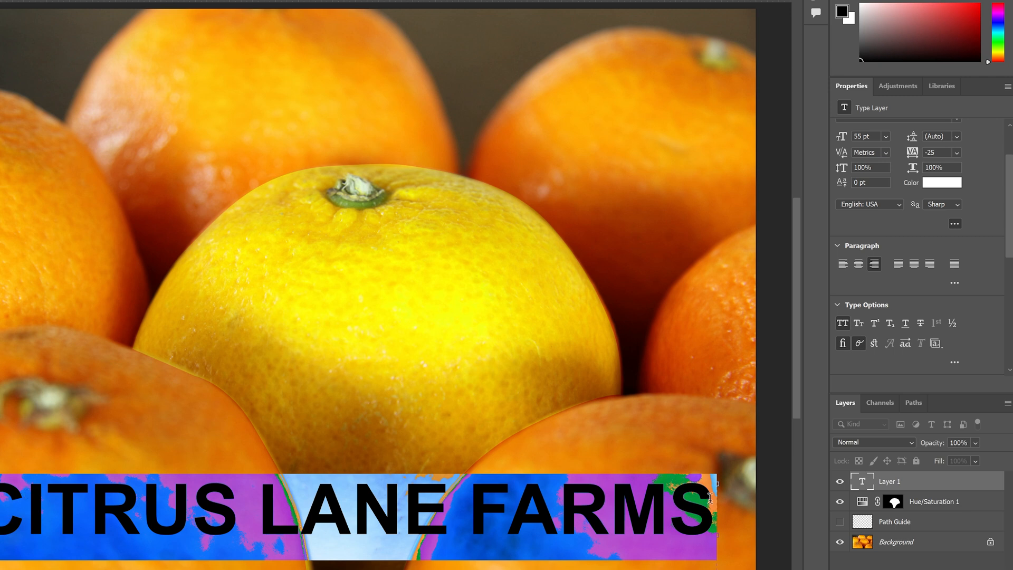
pyautogui.click(866, 487)
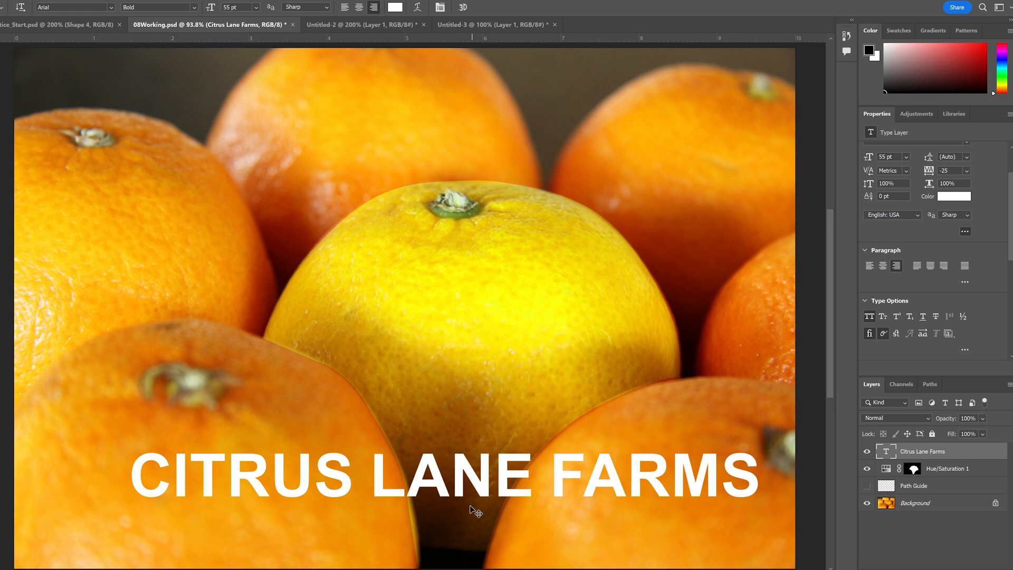
pyautogui.moveTo(473, 481); pyautogui.dragTo(484, 525)
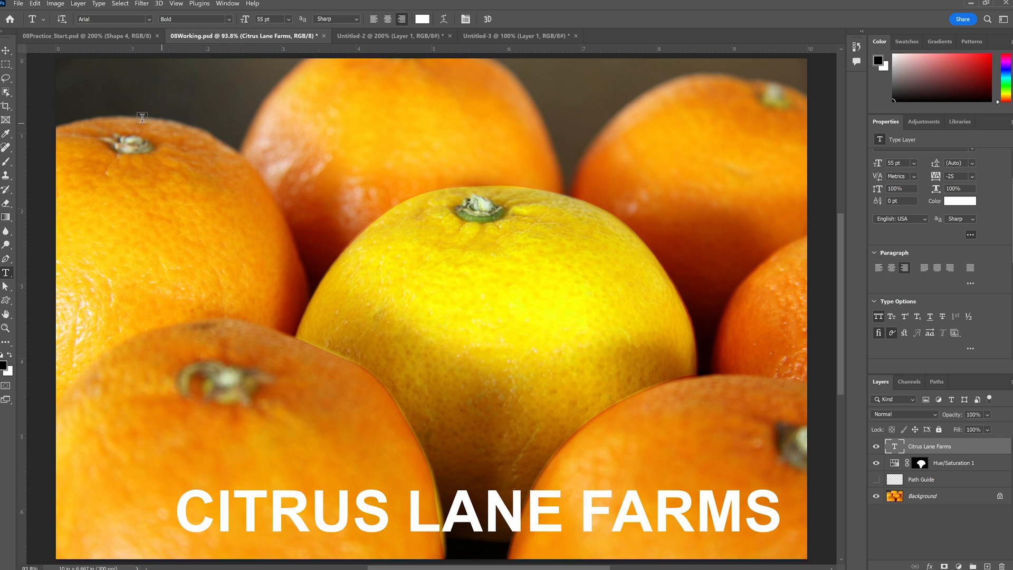
# - Show the Shapes presets and expand the Flowers group, enlarging the list to fit its shapes
pyautogui.click(236, 4)
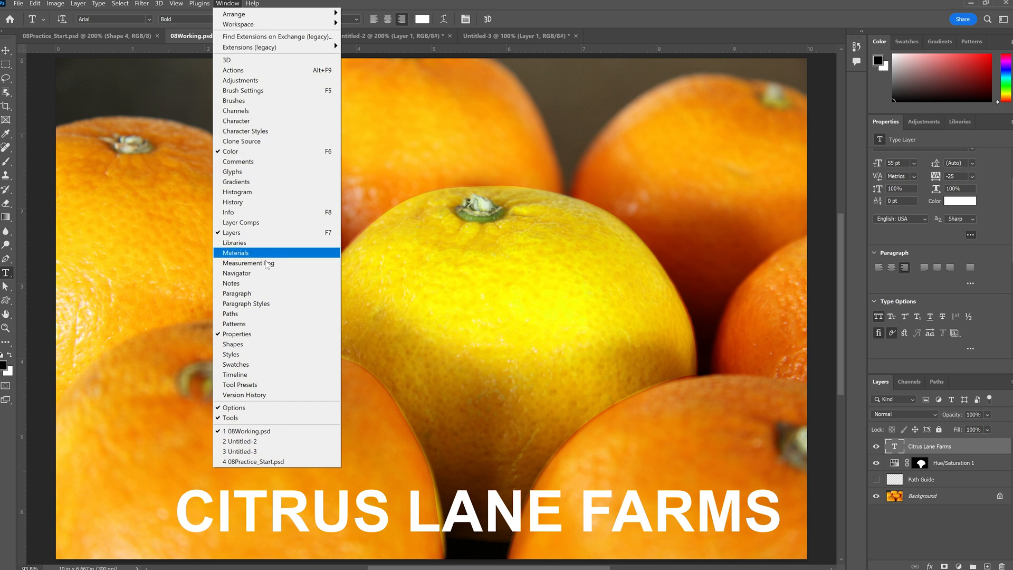
pyautogui.click(262, 346)
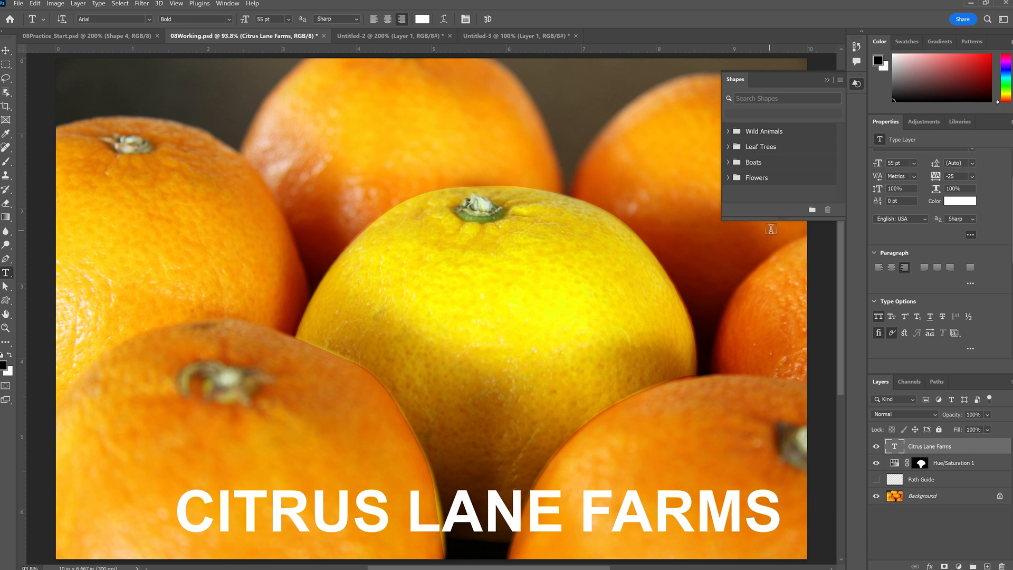
pyautogui.moveTo(783, 220); pyautogui.dragTo(780, 287)
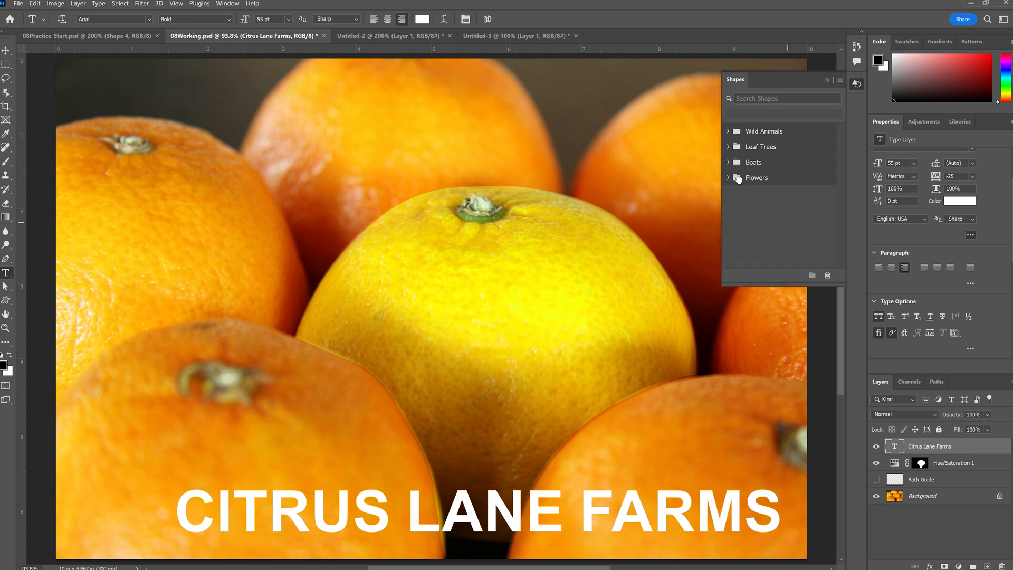
pyautogui.click(727, 178)
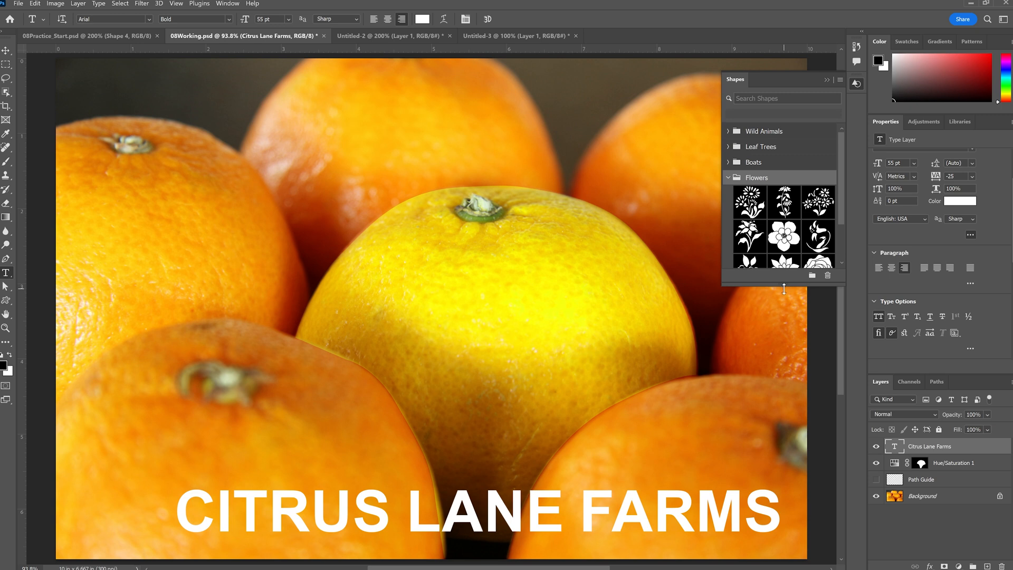
pyautogui.moveTo(782, 288); pyautogui.dragTo(783, 340)
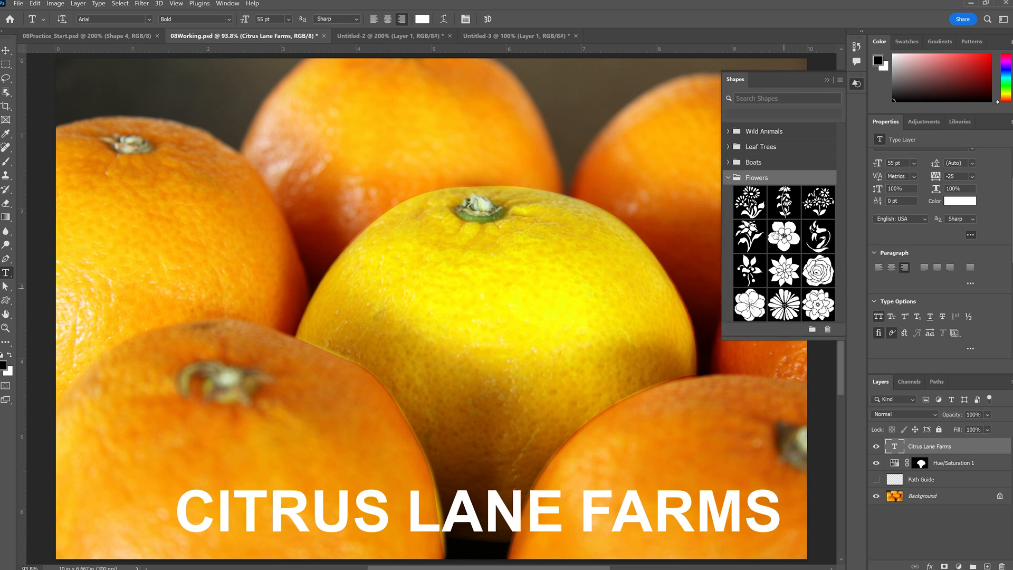
# - Place the Shape 42 flower from the Flowers group in the image's lower corner, just before the word CITRUS
pyautogui.scroll(-9, 818, 271)
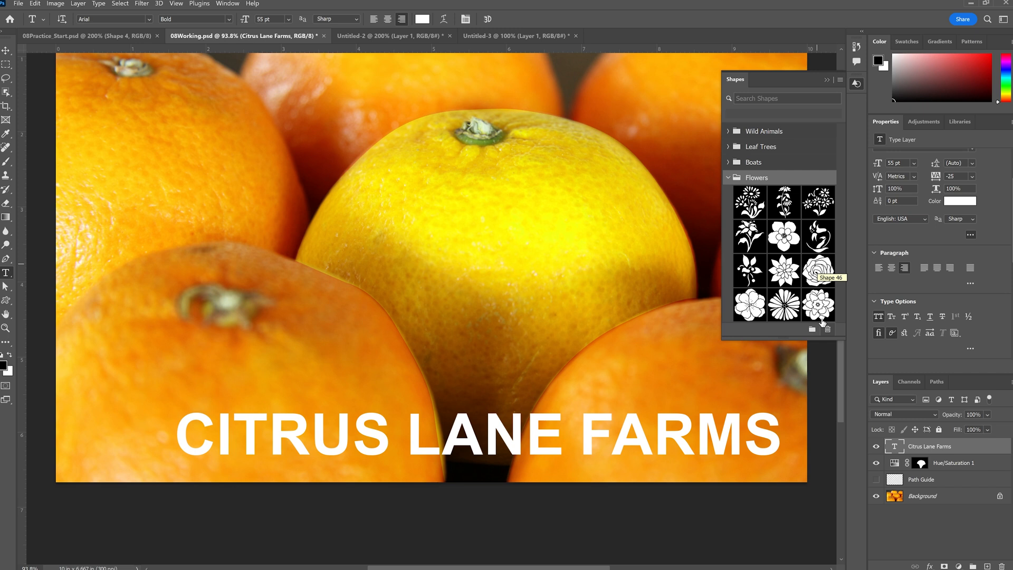
pyautogui.scroll(4, 815, 322)
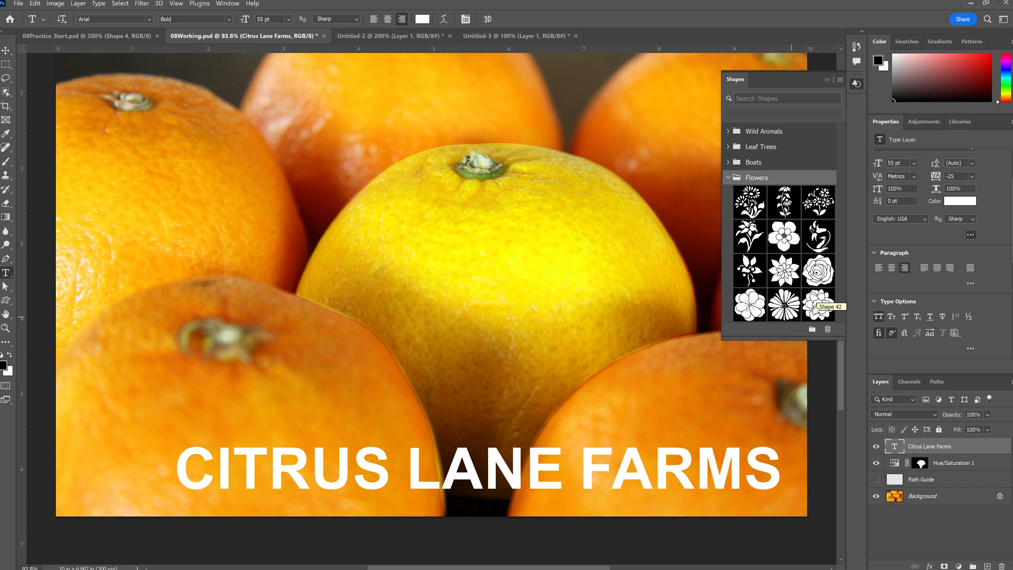
pyautogui.click(815, 309)
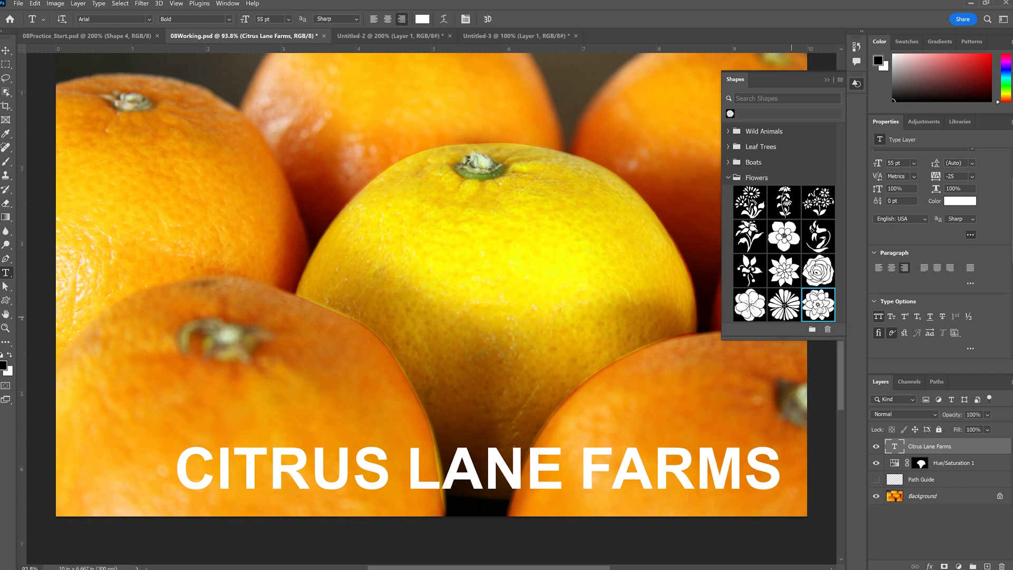
pyautogui.press('v')
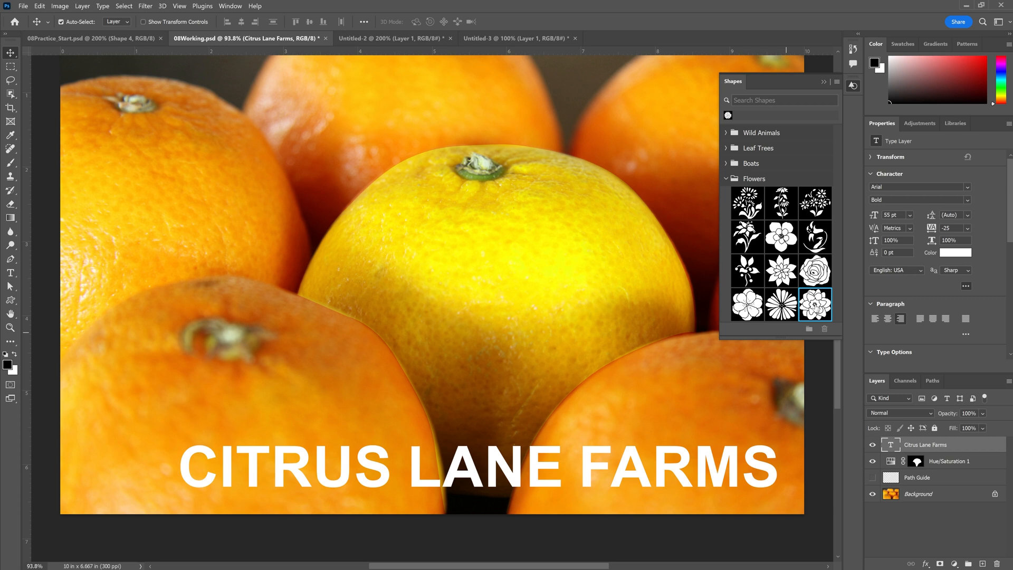
pyautogui.moveTo(814, 309); pyautogui.dragTo(130, 456)
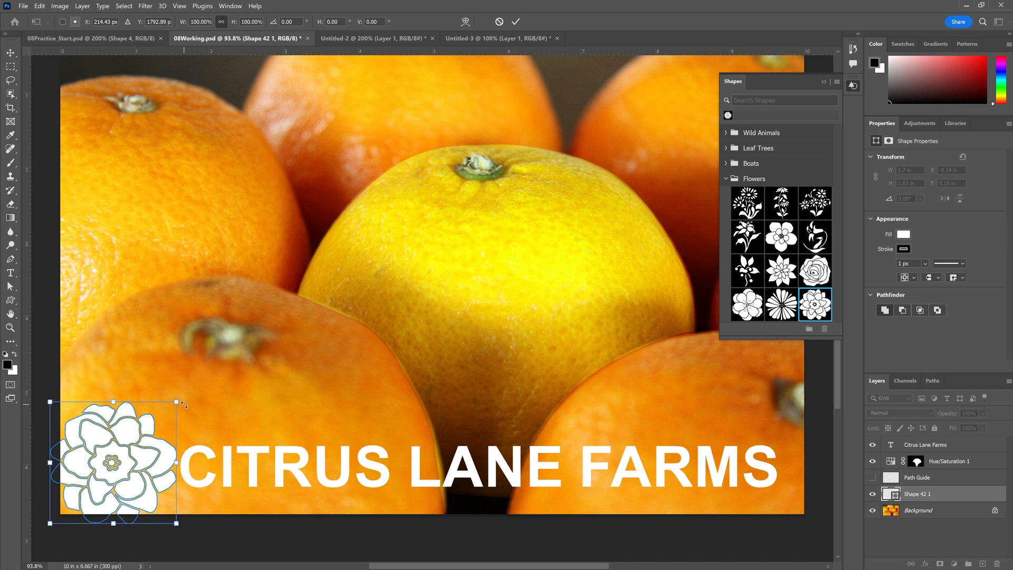
# - Scale the flower shape to about 1.5 in wide by 1.43 in high and position it just before the word CITRUS
pyautogui.moveTo(177, 402)
pyautogui.mouseDown()
pyautogui.moveTo(158, 422)
pyautogui.moveTo(378, 285)
pyautogui.moveTo(346, 327)
pyautogui.moveTo(422, 288)
pyautogui.moveTo(485, 370)
pyautogui.moveTo(507, 300)
pyautogui.moveTo(517, 388)
pyautogui.moveTo(506, 294)
pyautogui.moveTo(203, 240)
pyautogui.moveTo(348, 222)
pyautogui.moveTo(210, 197)
pyautogui.moveTo(491, 208)
pyautogui.moveTo(461, 184)
pyautogui.moveTo(477, 325)
pyautogui.moveTo(318, 228)
pyautogui.moveTo(250, 372)
pyautogui.moveTo(188, 391)
pyautogui.mouseUp()
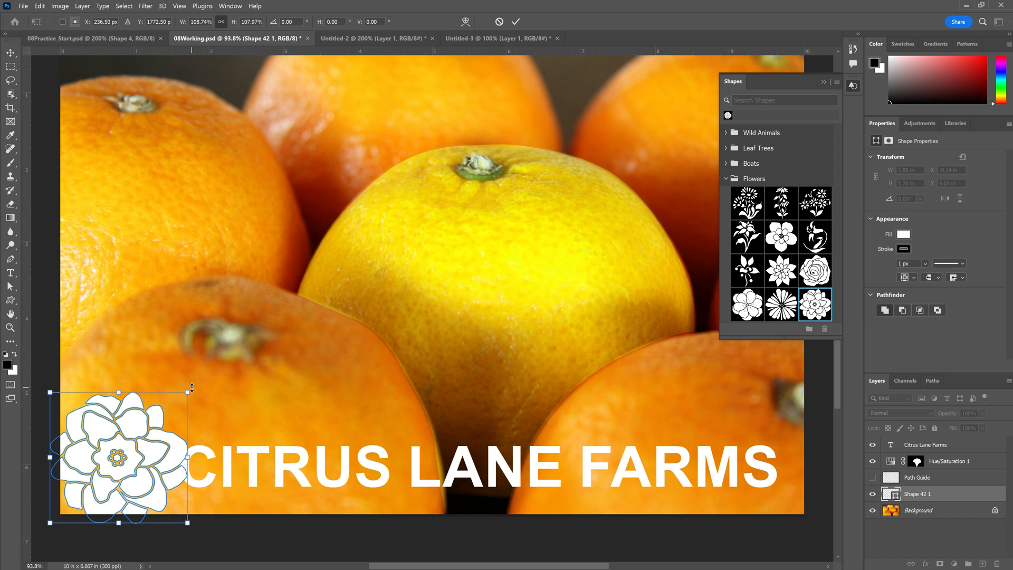
pyautogui.moveTo(188, 392); pyautogui.dragTo(169, 421)
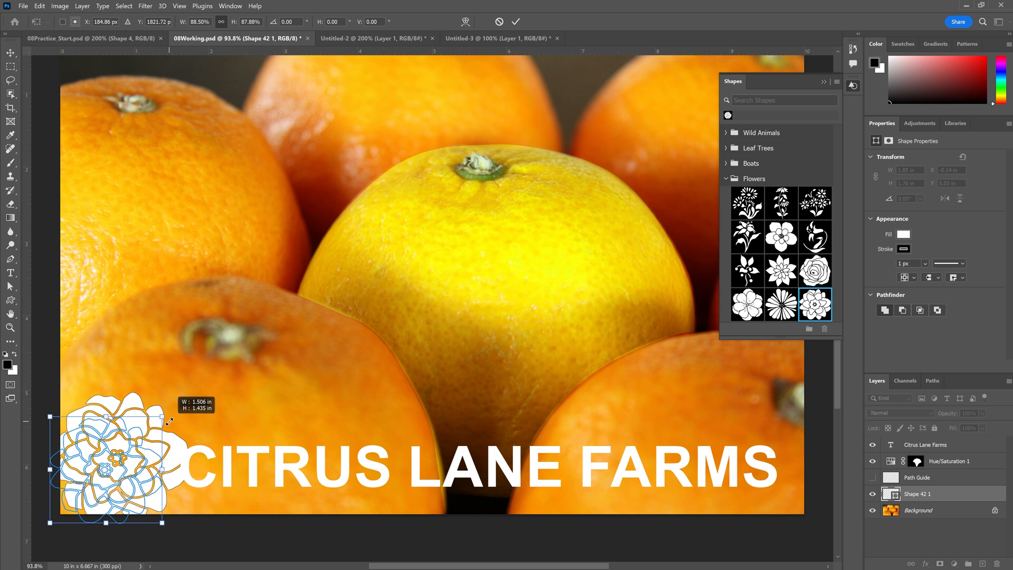
pyautogui.moveTo(170, 421); pyautogui.dragTo(167, 418)
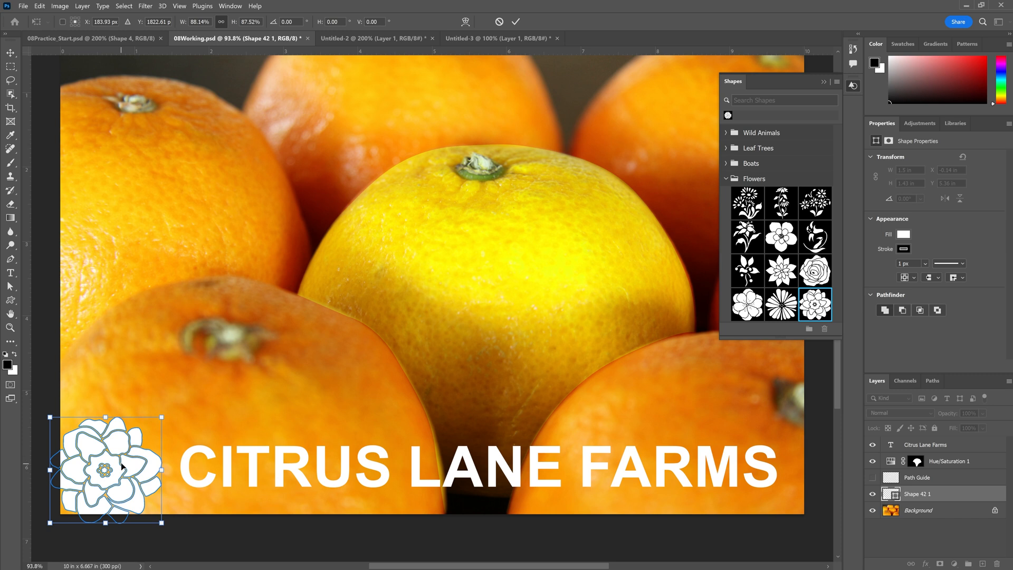
pyautogui.moveTo(121, 464); pyautogui.dragTo(131, 453)
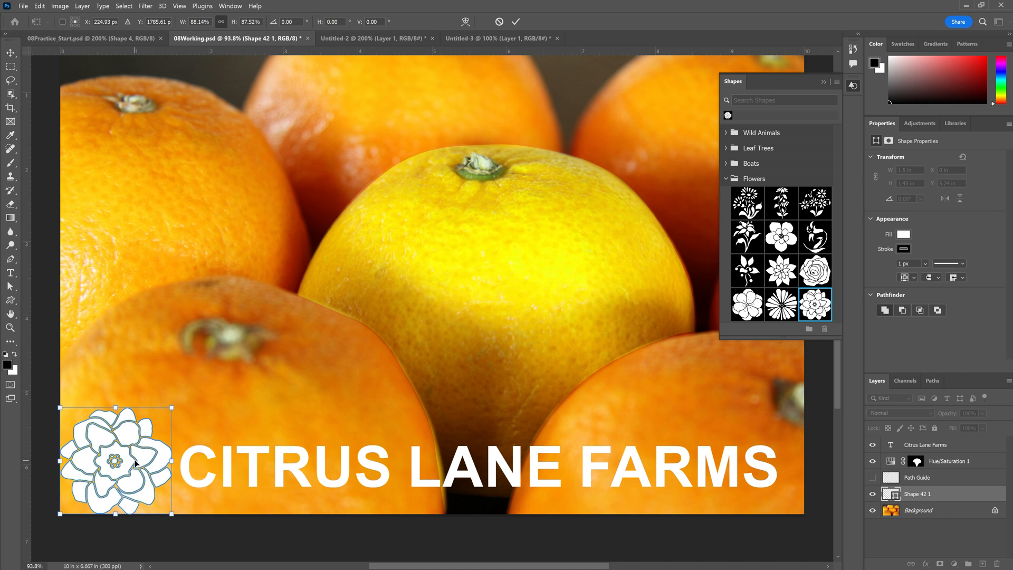
pyautogui.moveTo(132, 490); pyautogui.dragTo(137, 483)
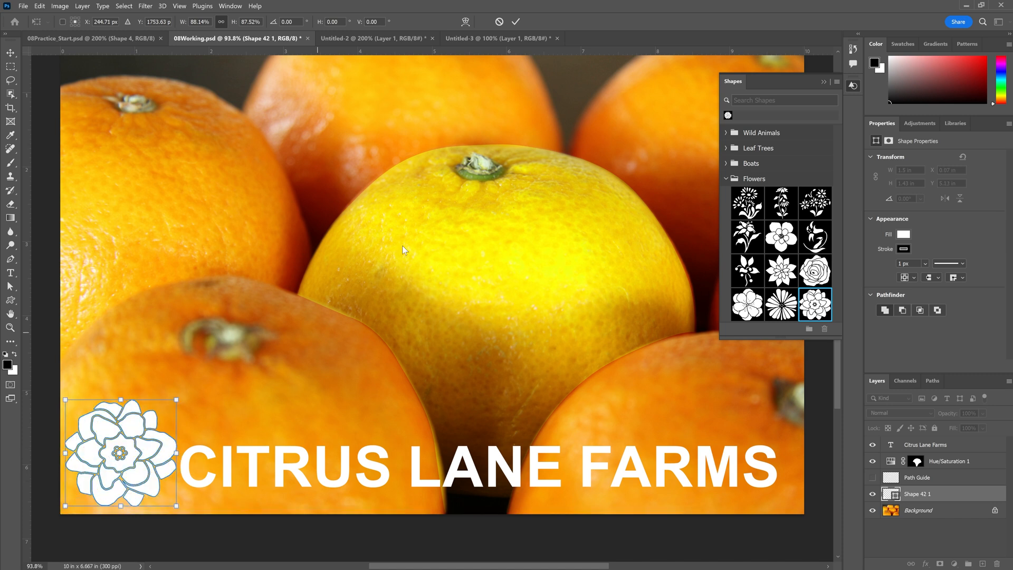
pyautogui.click(516, 22)
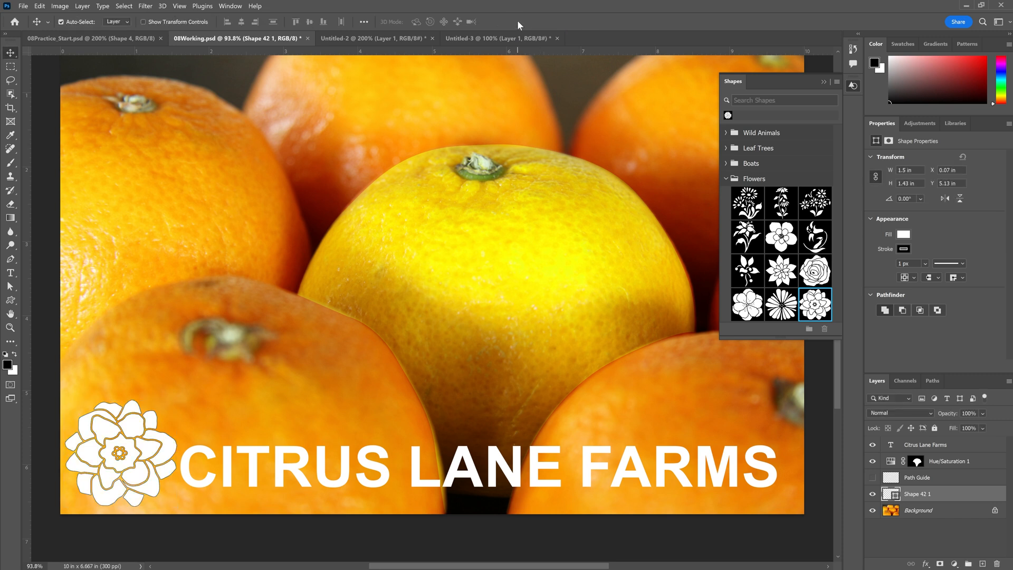
# - Rename the Shape 42 1 layer as Flower
pyautogui.doubleClick(921, 494)
pyautogui.write('Flower')
pyautogui.press('Return')
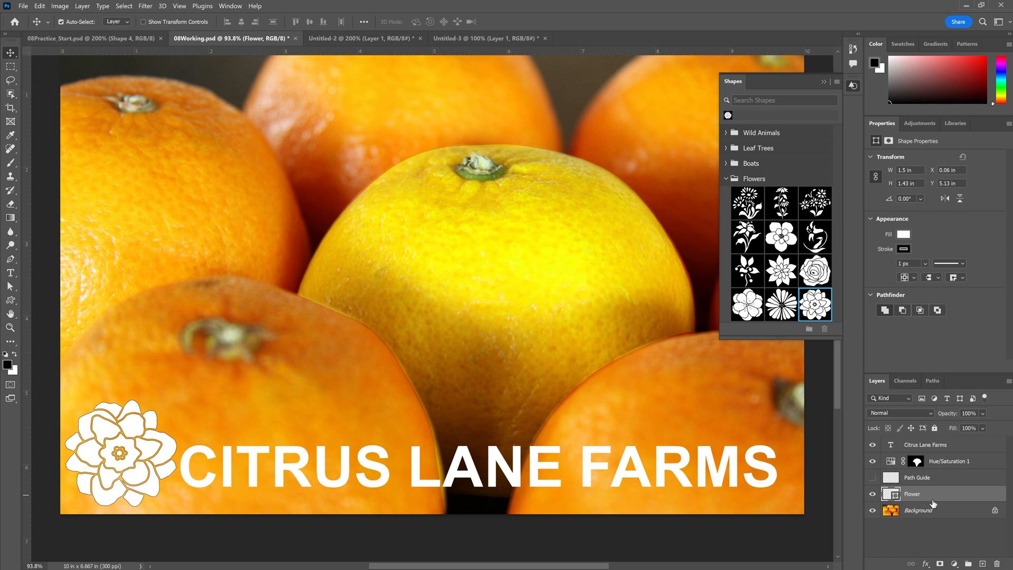
# - With the Rectangle Tool active, set the flower shape's fill to the yellow swatch from the RGB group
pyautogui.click(10, 300)
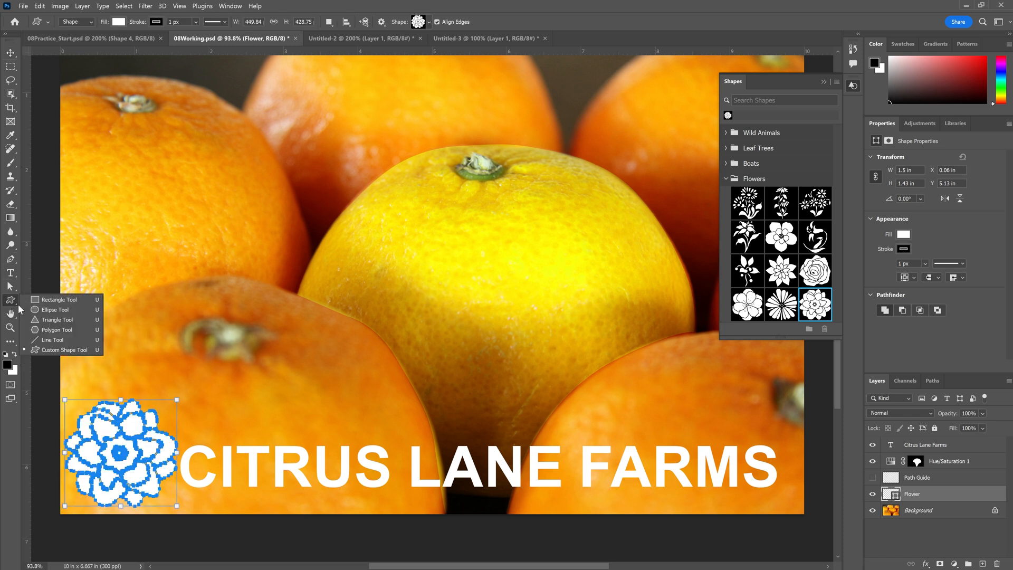
pyautogui.click(34, 299)
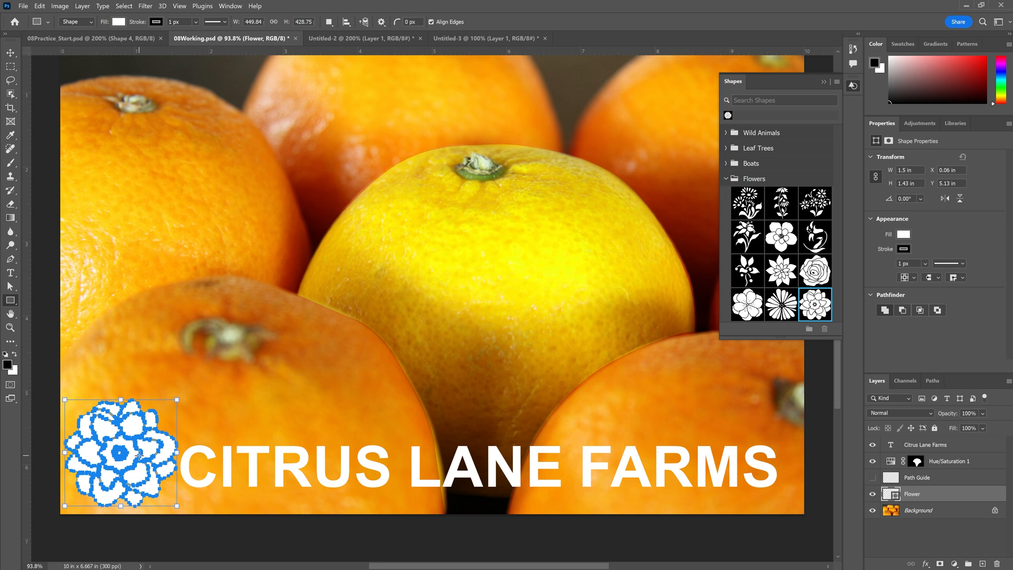
pyautogui.click(118, 22)
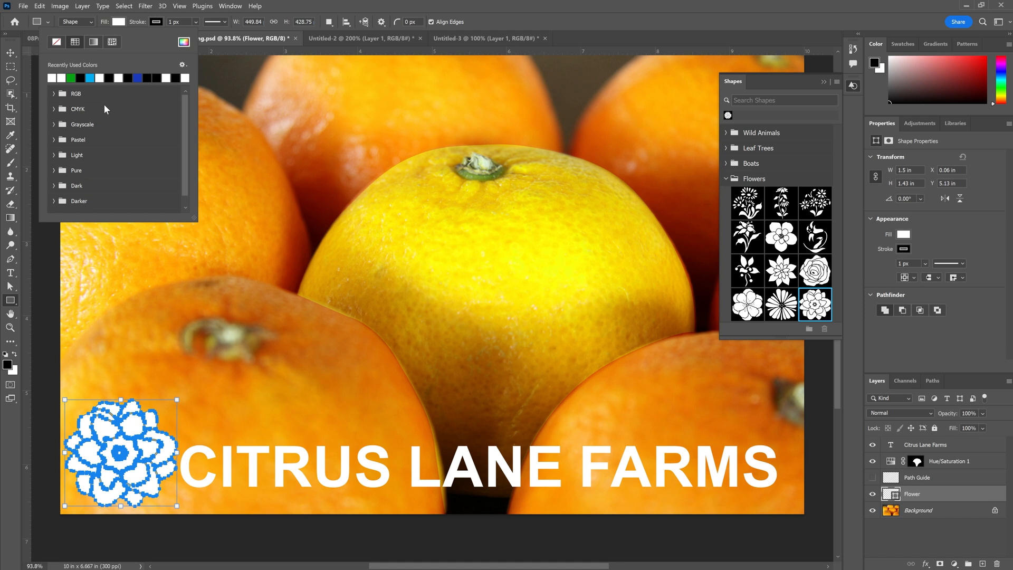
pyautogui.click(54, 94)
pyautogui.click(72, 106)
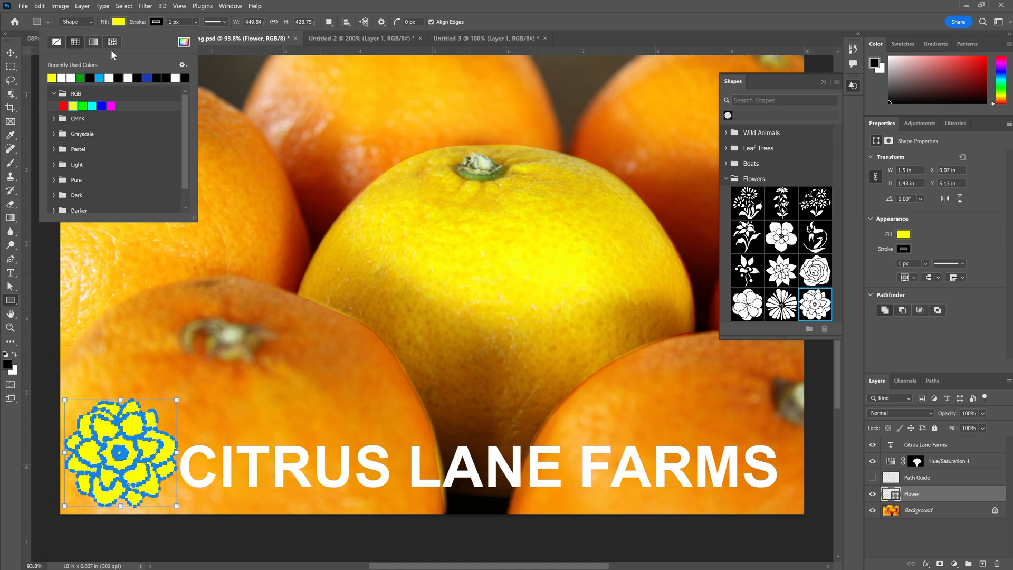
# - Set the flower shape's stroke to no color and deselect its path
pyautogui.click(156, 22)
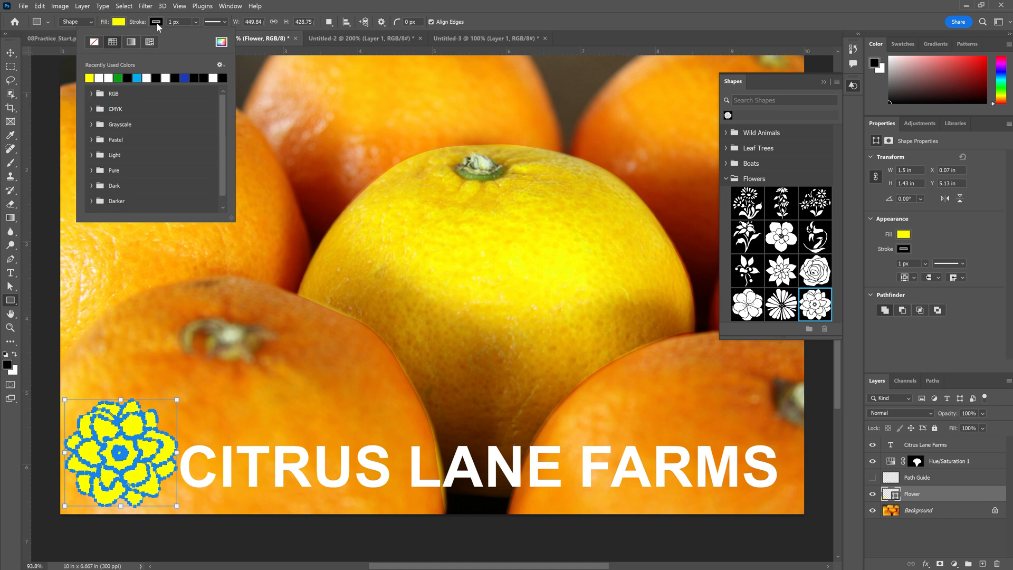
pyautogui.click(94, 44)
pyautogui.click(502, 19)
pyautogui.press('Return')
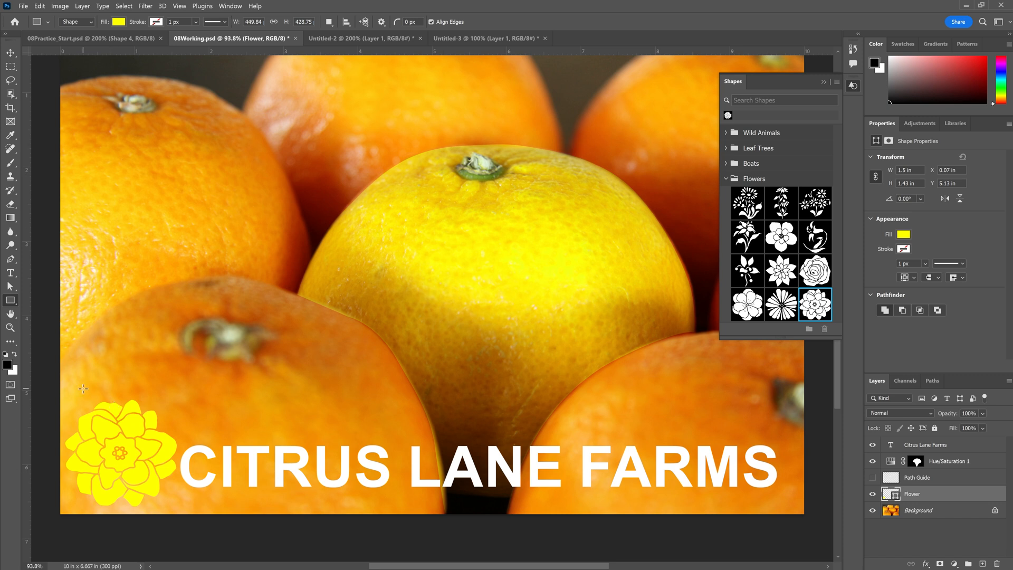
pyautogui.click(115, 7)
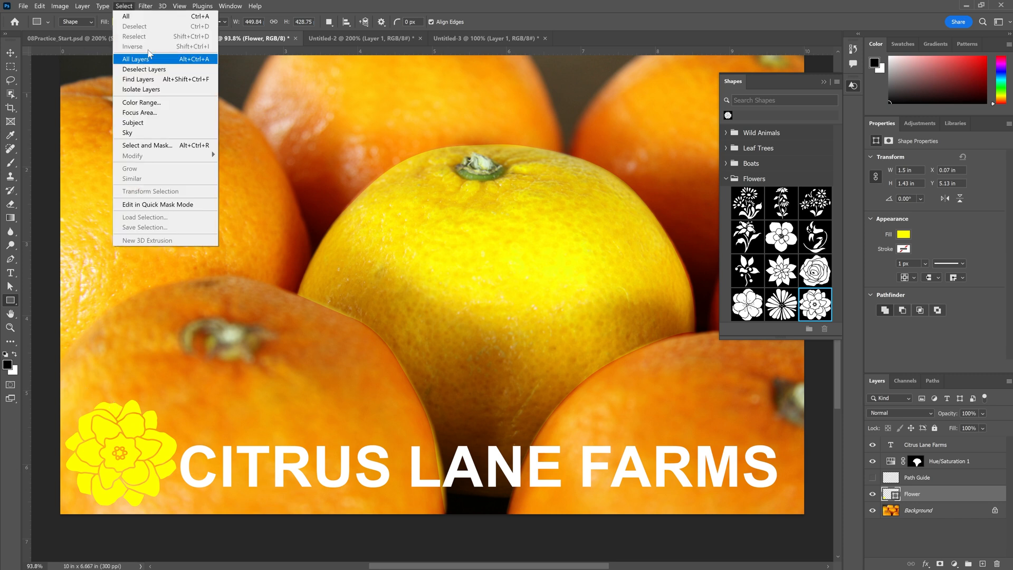
pyautogui.click(510, 17)
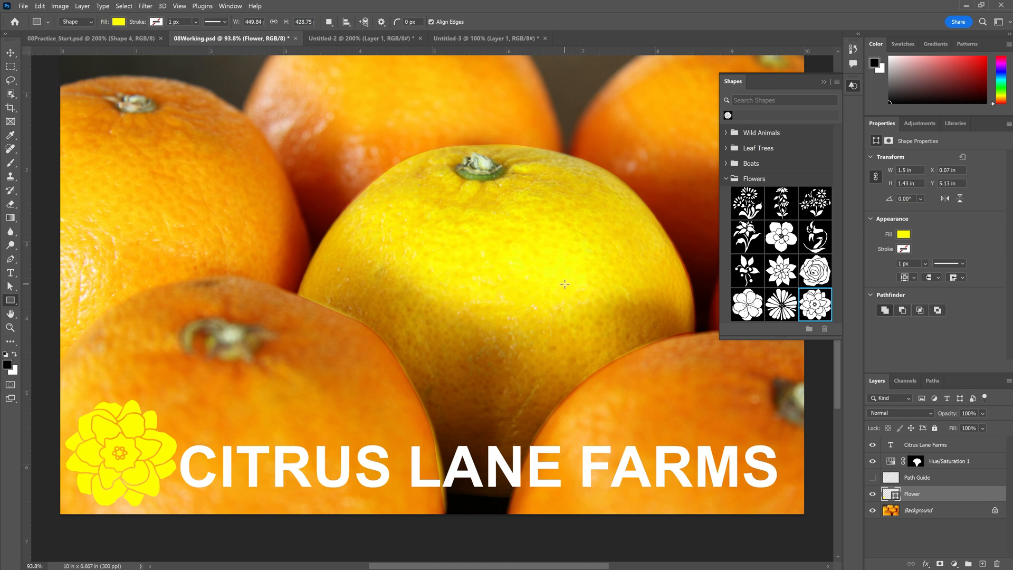